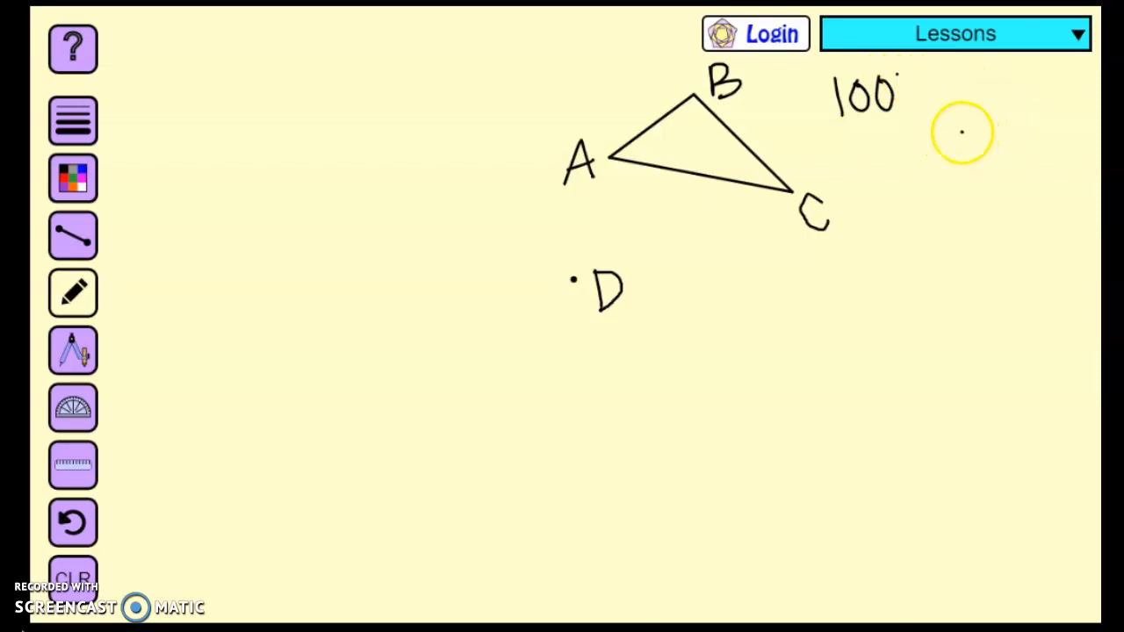
Write a counterclockwise arrow and the centre letter D beside the 100° note
drag(933, 86, 954, 96)
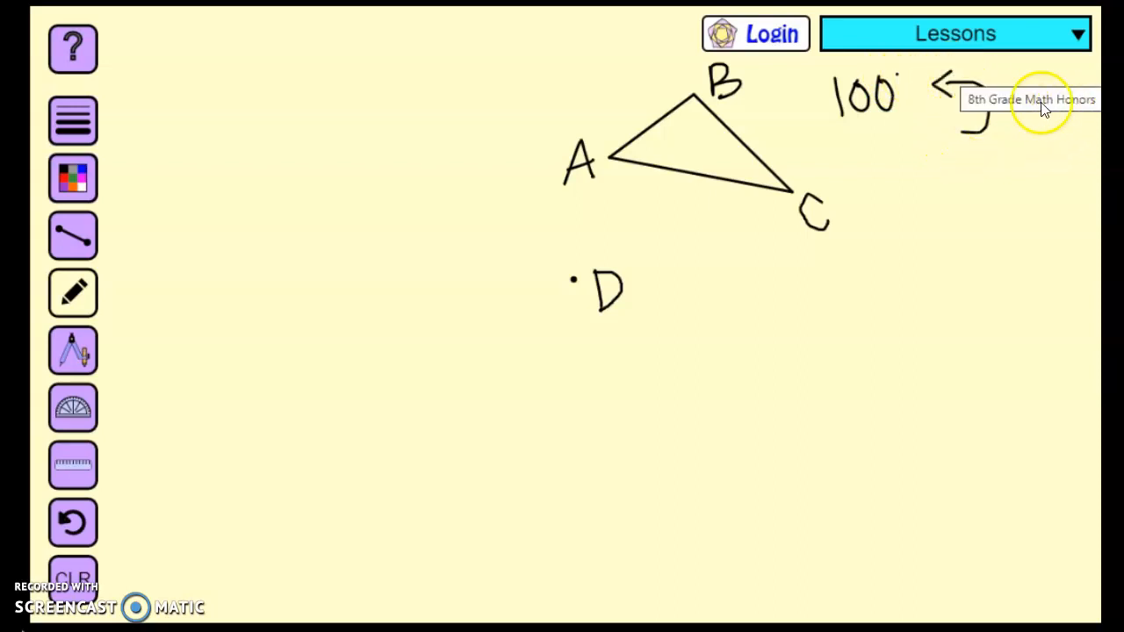
mouse_move(1041, 128)
mouse_down()
mouse_move(1039, 80)
mouse_move(1042, 130)
mouse_up()
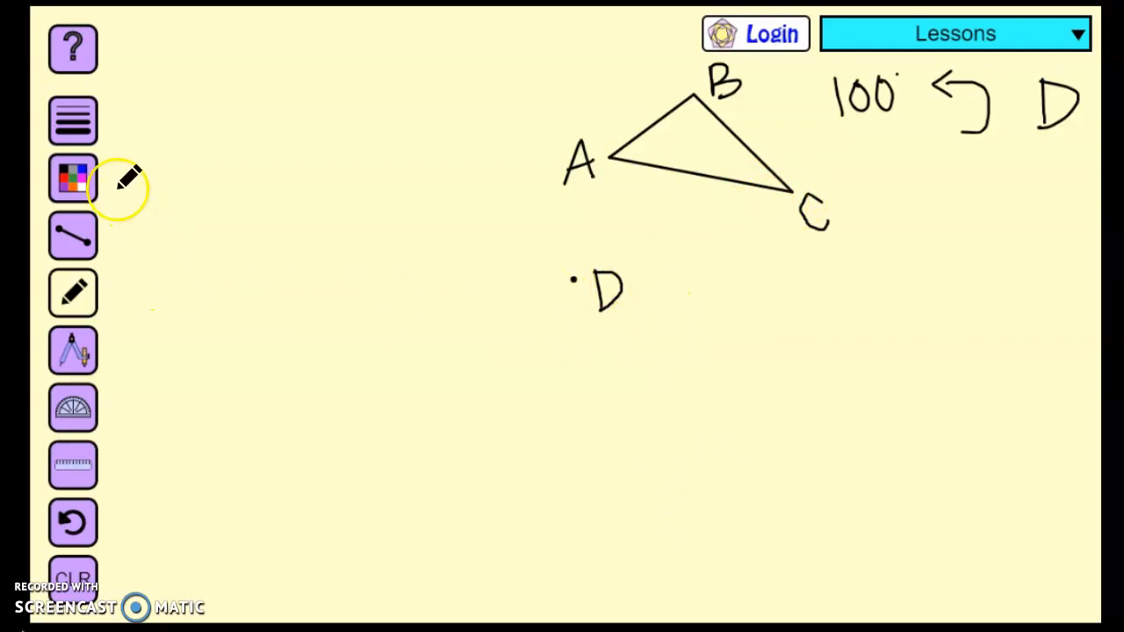
Draw a straight red segment joining vertex A to point D
click(80, 187)
click(186, 225)
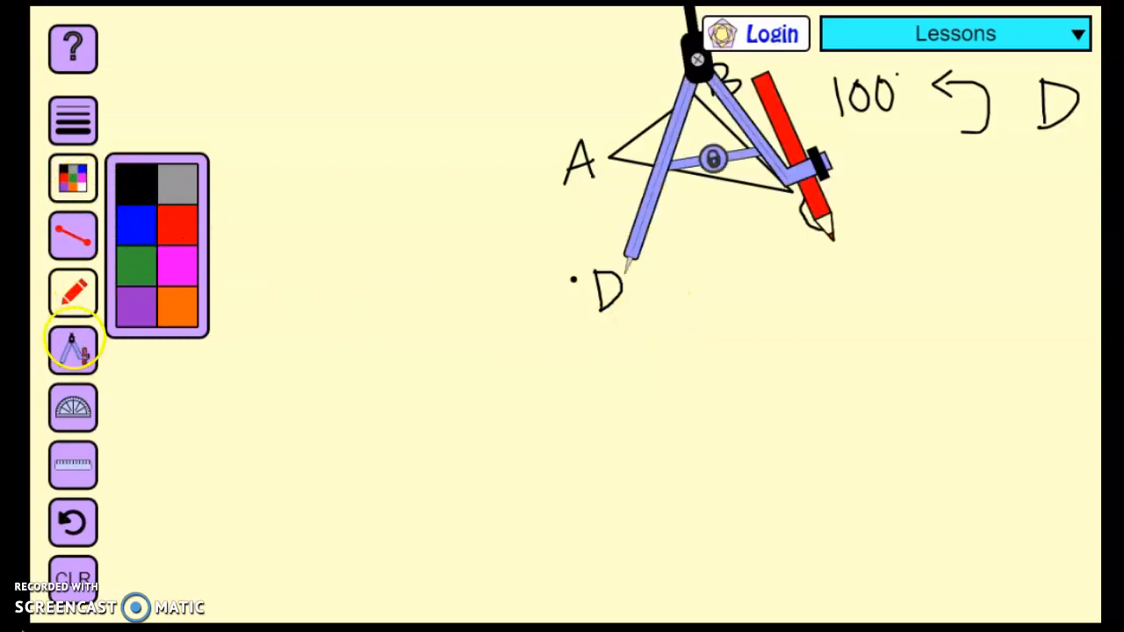
click(77, 347)
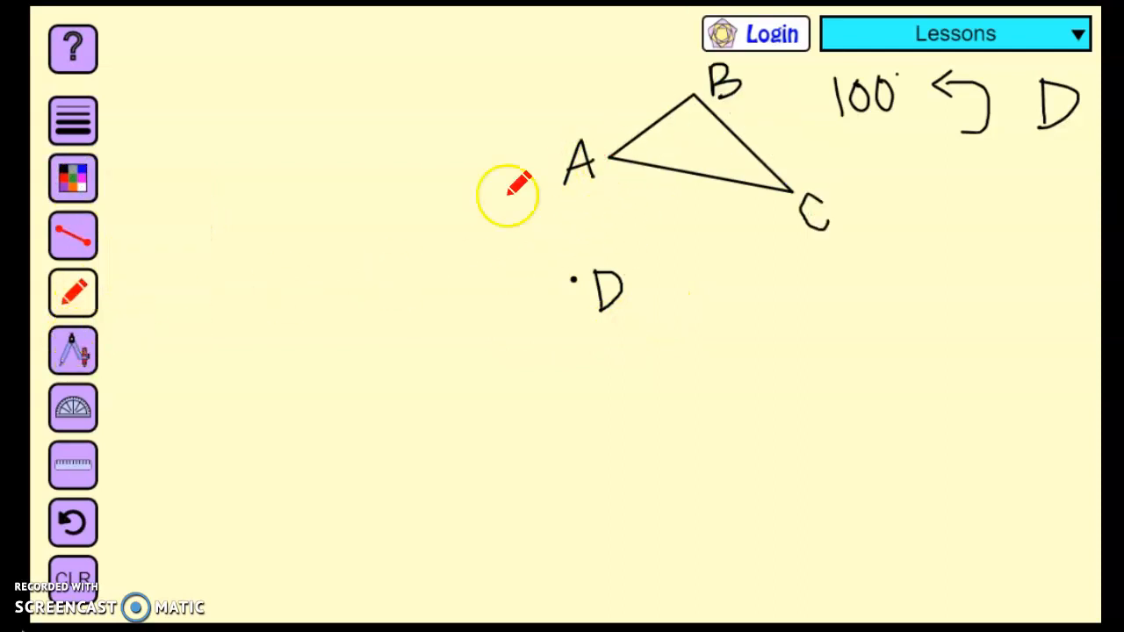
click(74, 235)
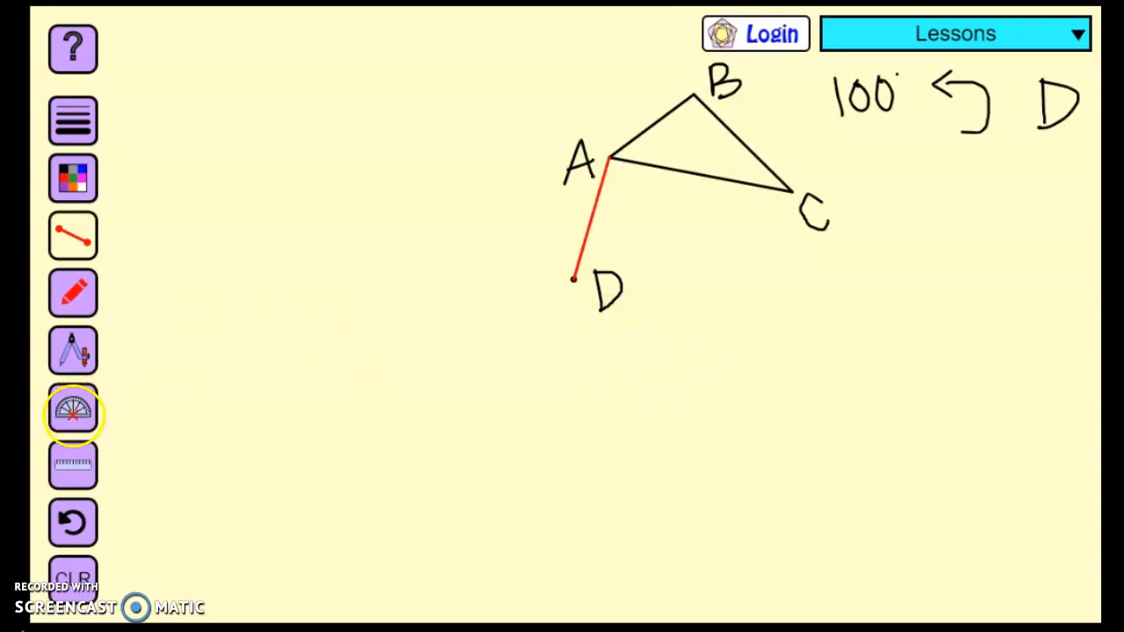
Centre the protractor on point D and rotate its baseline to lie along segment DA
click(73, 410)
drag(597, 232, 544, 244)
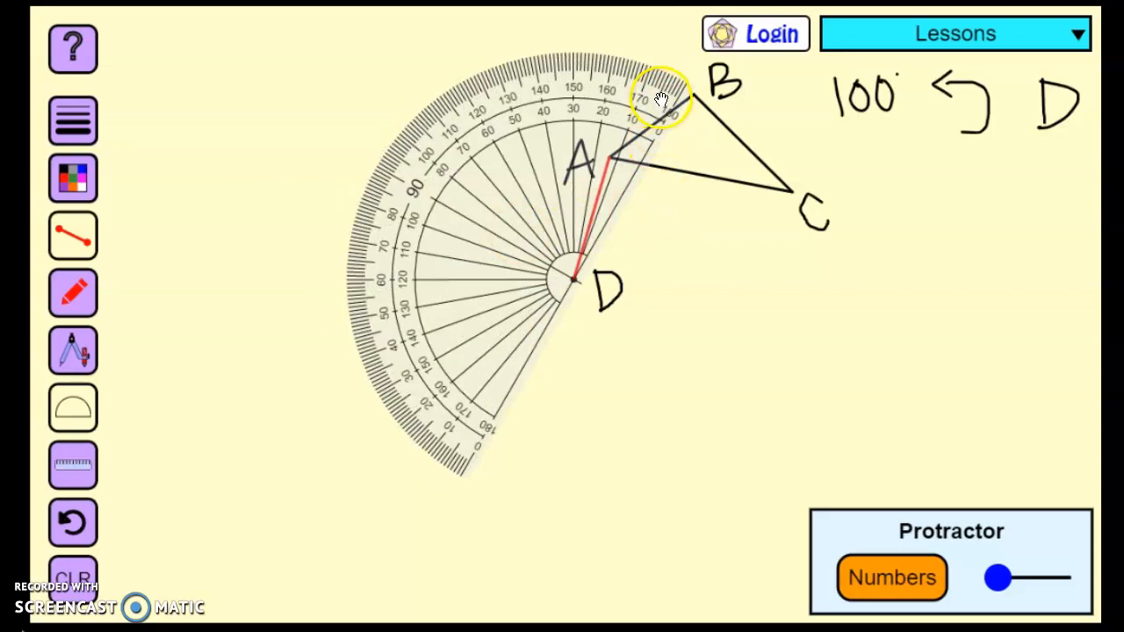
drag(654, 107, 611, 93)
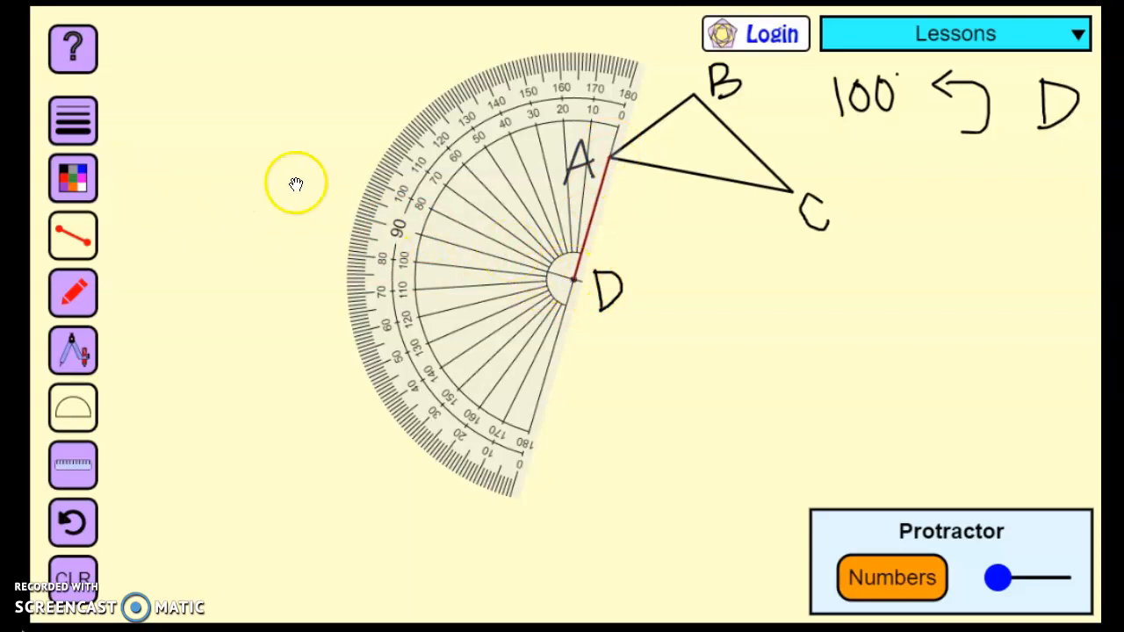
Draw a red ray from D at 100° counterclockwise from DA and label the angle 100°
click(576, 279)
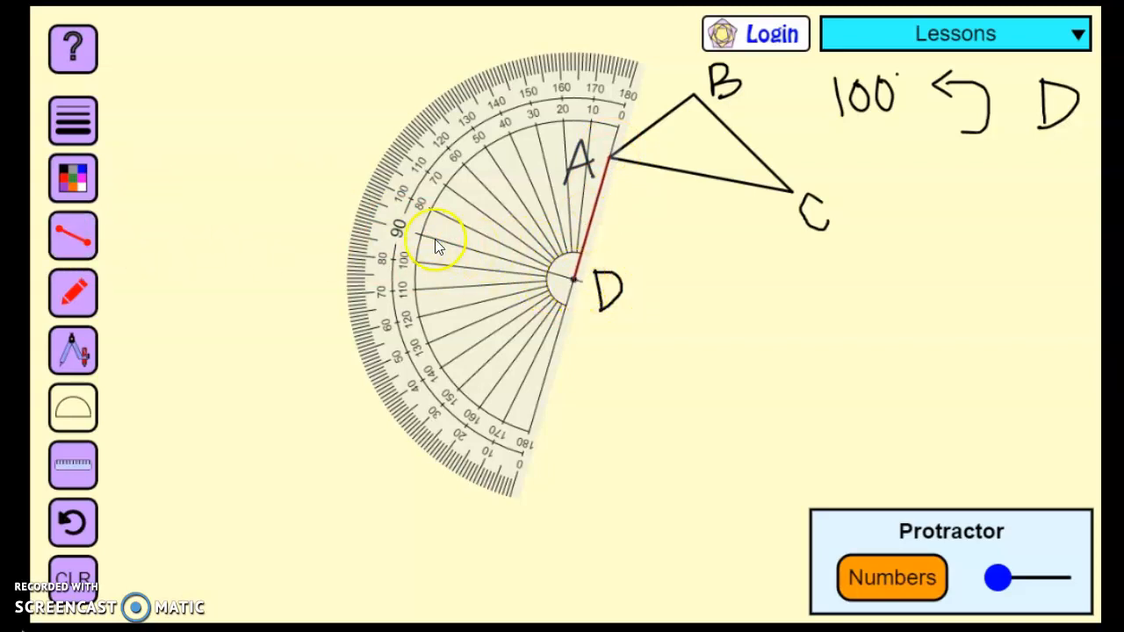
click(92, 231)
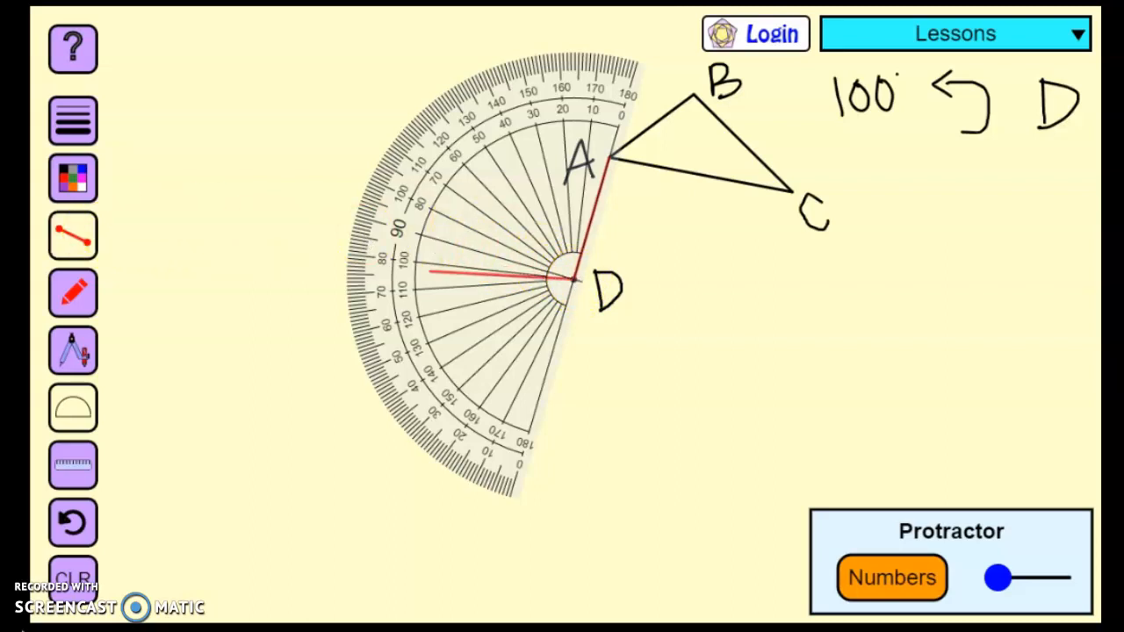
click(74, 214)
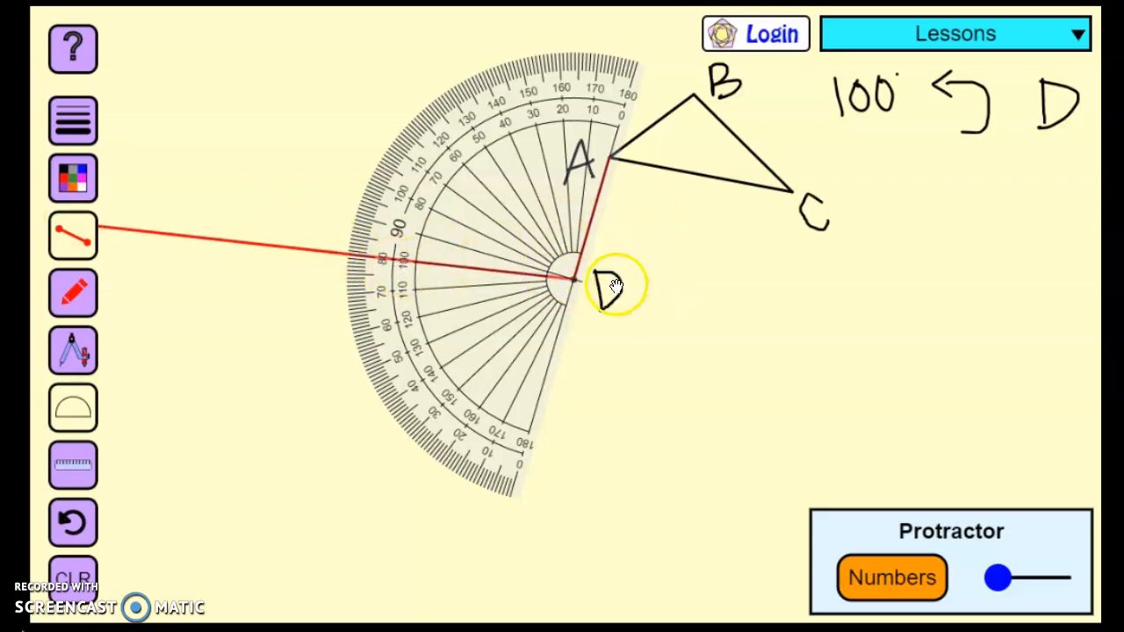
click(72, 407)
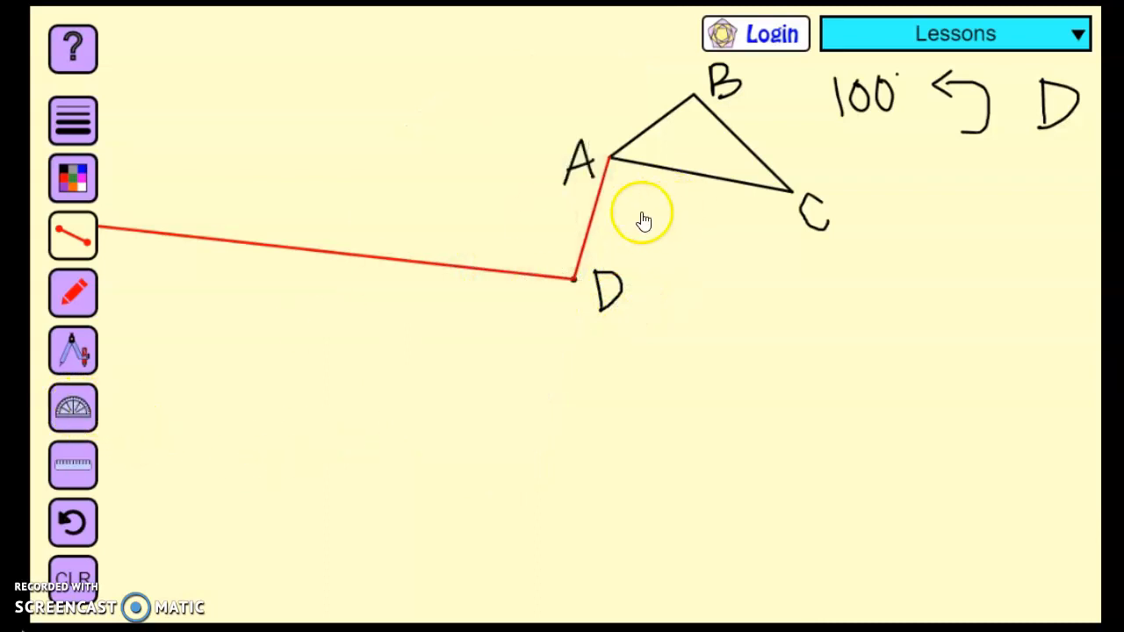
click(73, 293)
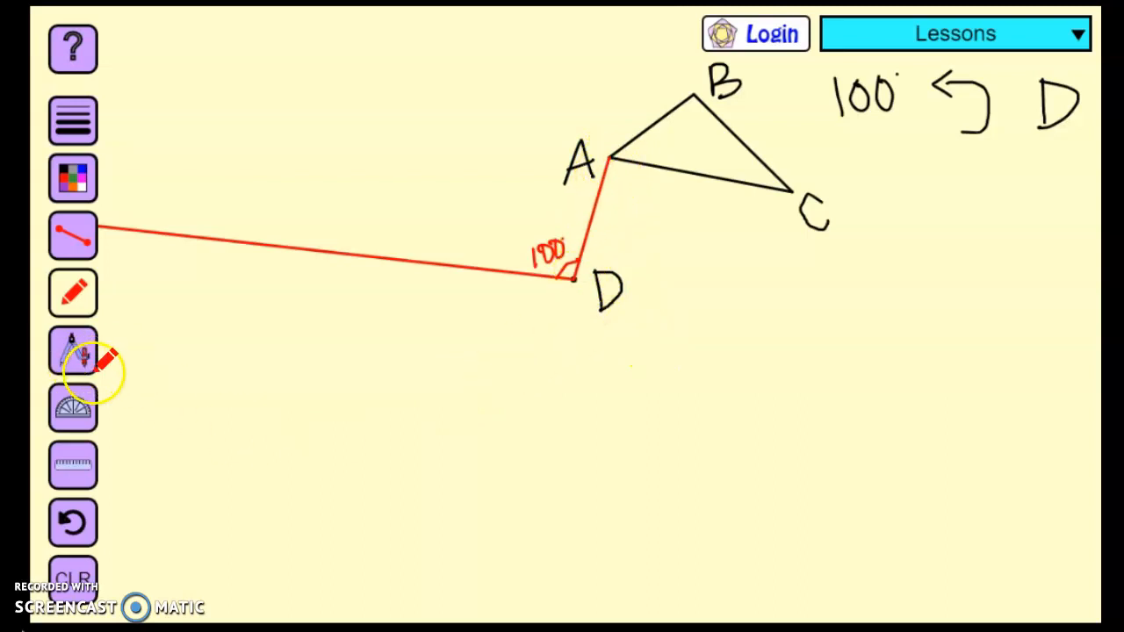
click(73, 464)
drag(660, 309, 420, 246)
drag(341, 279, 653, 400)
click(71, 464)
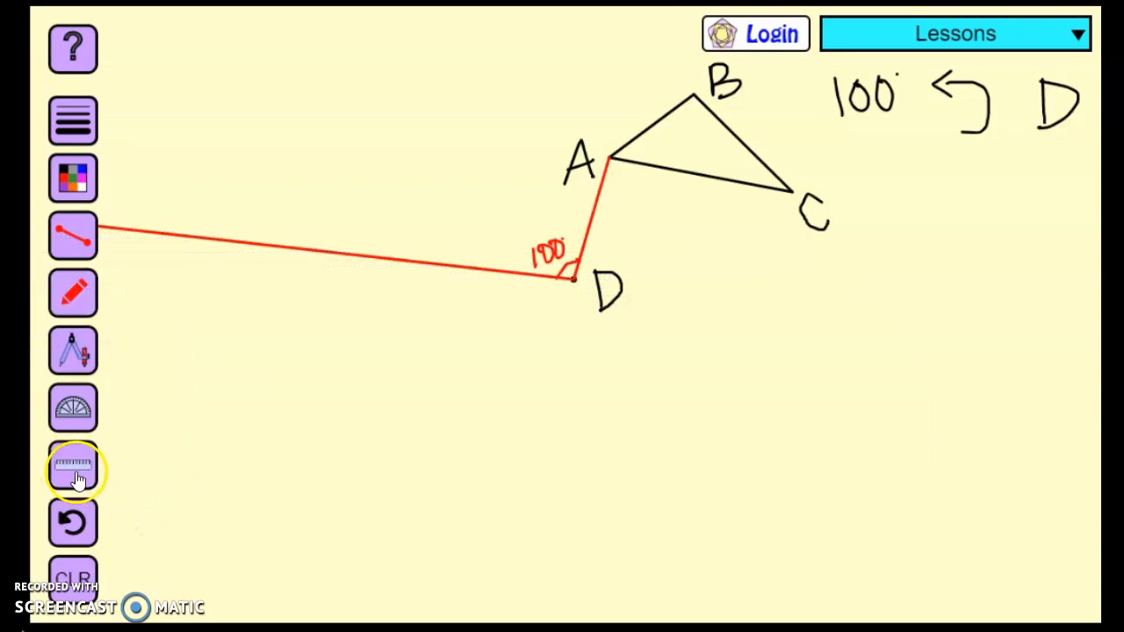
Draw a red compass circle centred on D and passing through vertex A
click(72, 349)
drag(652, 216, 603, 220)
click(663, 164)
mouse_move(759, 173)
mouse_down()
mouse_move(723, 164)
mouse_move(526, 176)
mouse_move(540, 132)
mouse_up()
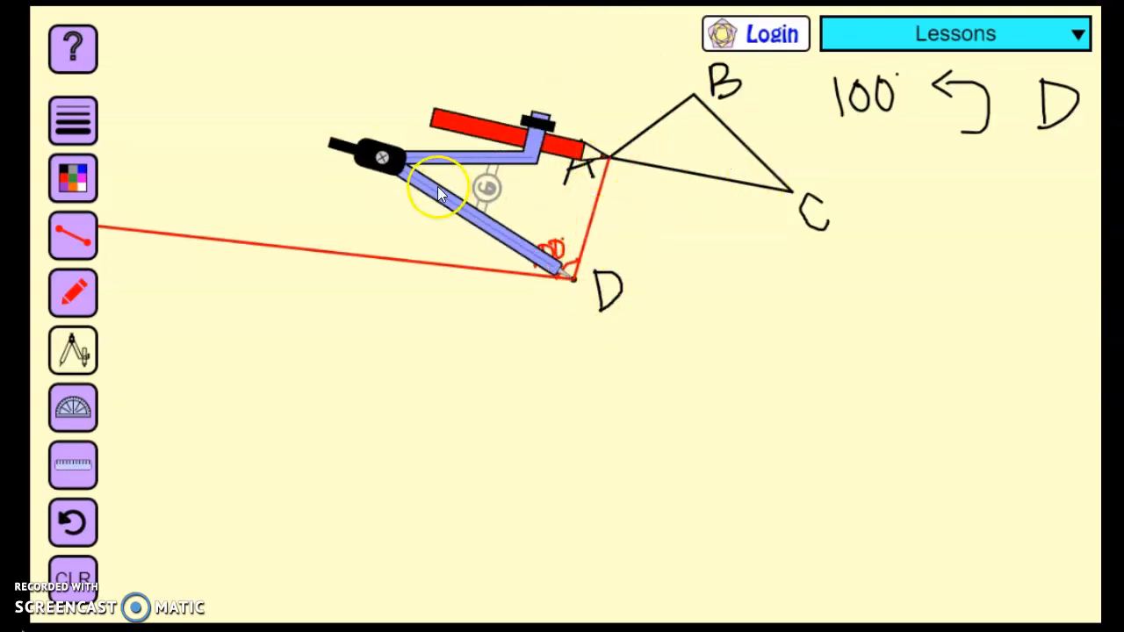
mouse_move(382, 157)
mouse_down()
mouse_move(471, 70)
mouse_move(802, 251)
mouse_move(389, 138)
mouse_move(567, 180)
mouse_up()
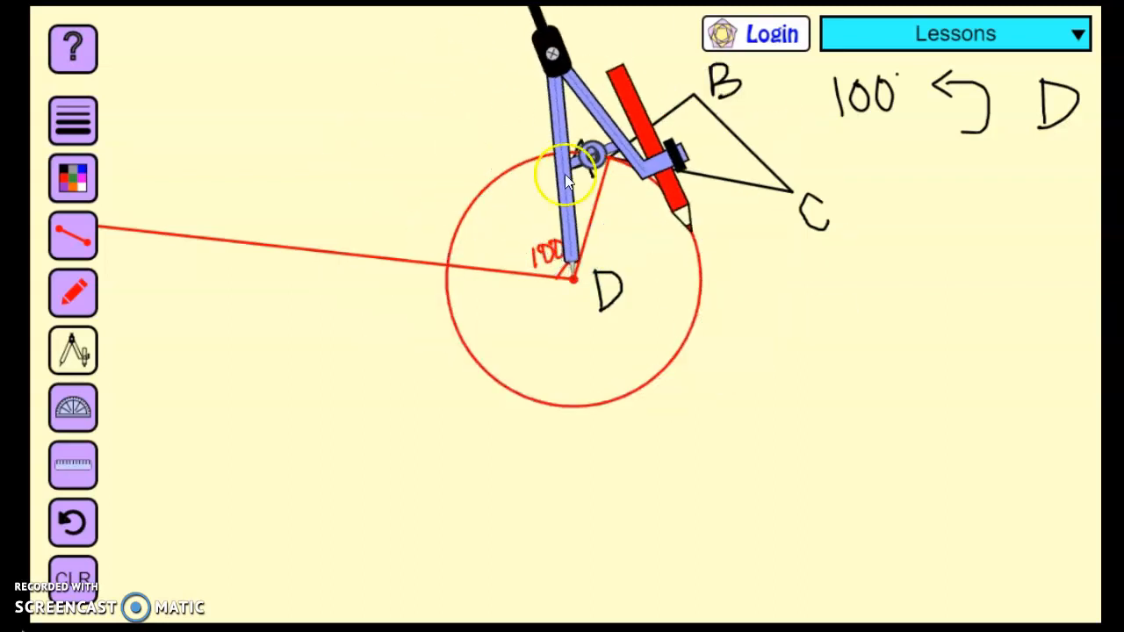
click(78, 351)
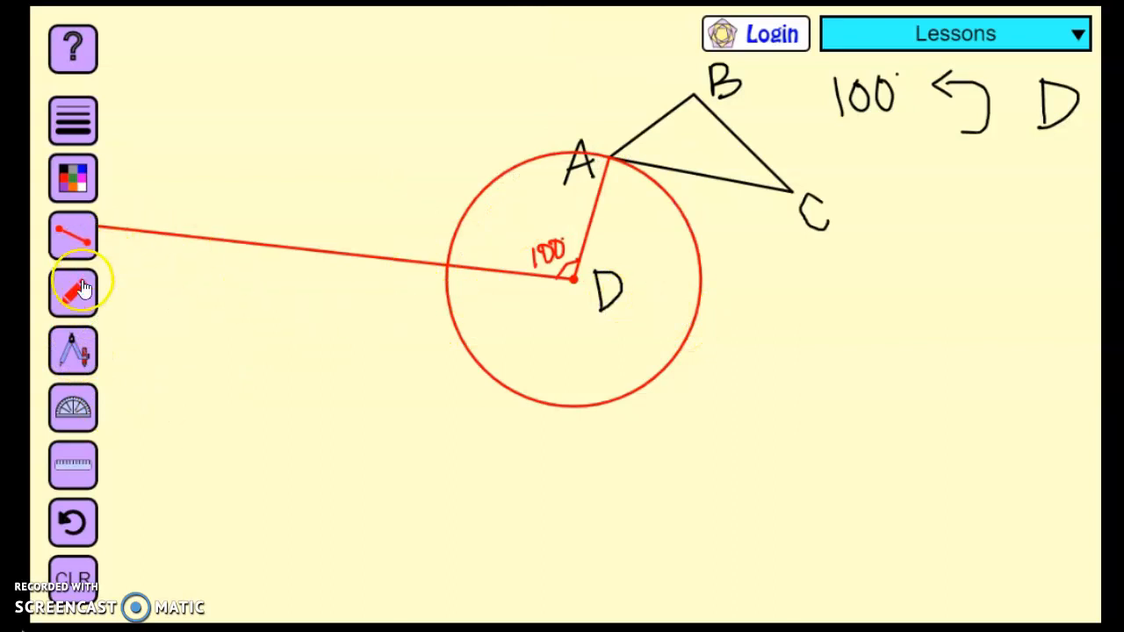
Label the red circle's intersection with the red ray A' in black and add matching tick marks to DA and DA'
click(77, 181)
click(138, 186)
click(79, 351)
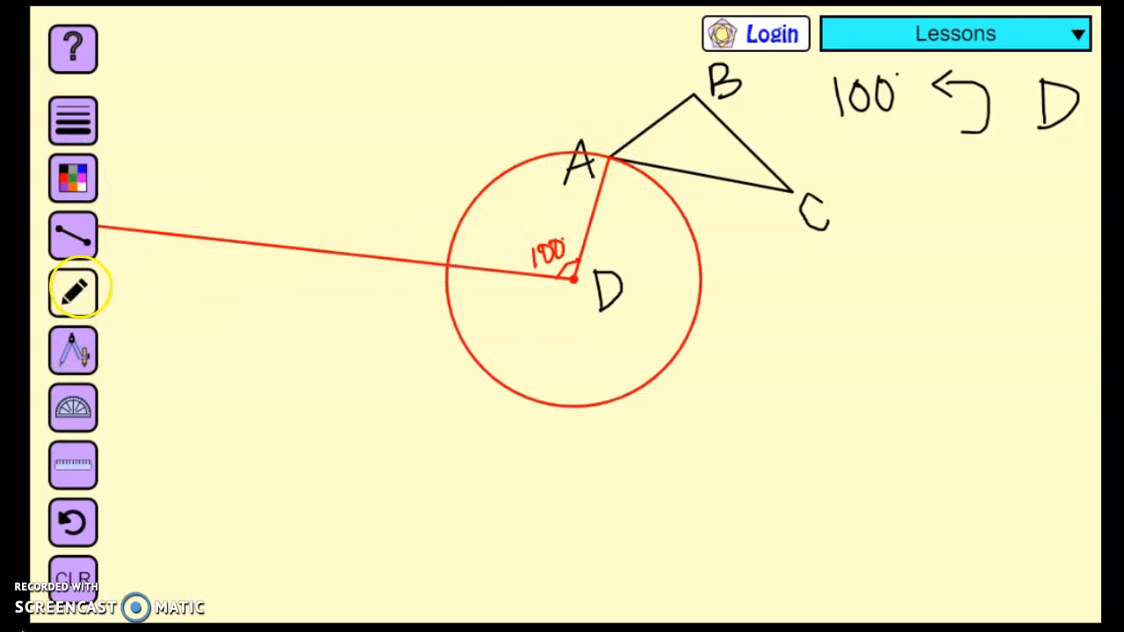
drag(424, 211, 429, 219)
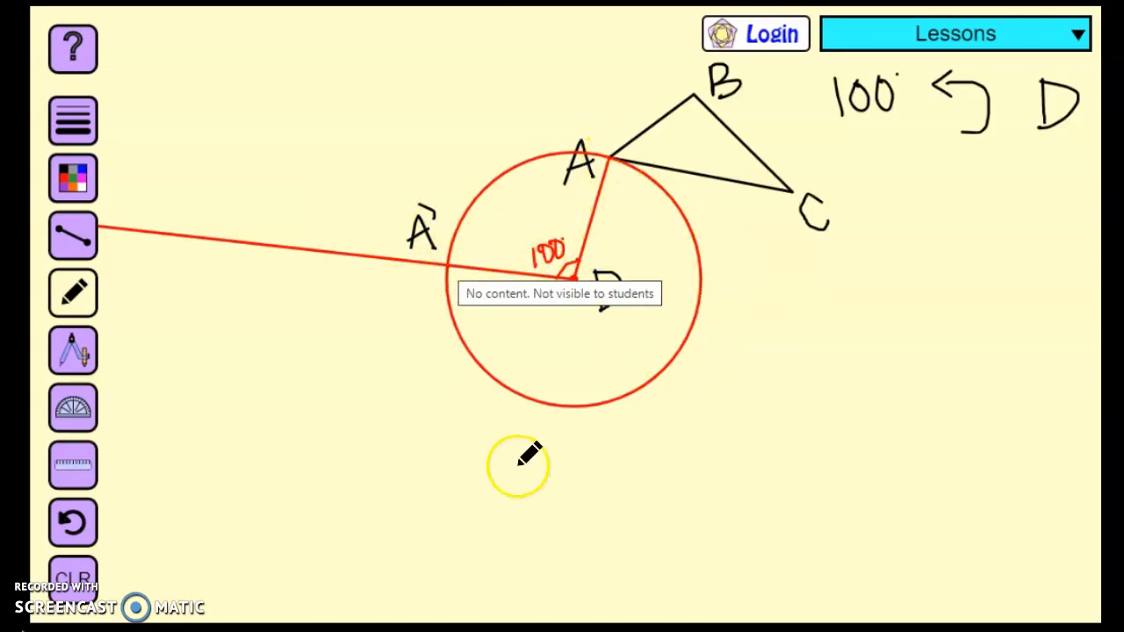
drag(581, 213, 608, 213)
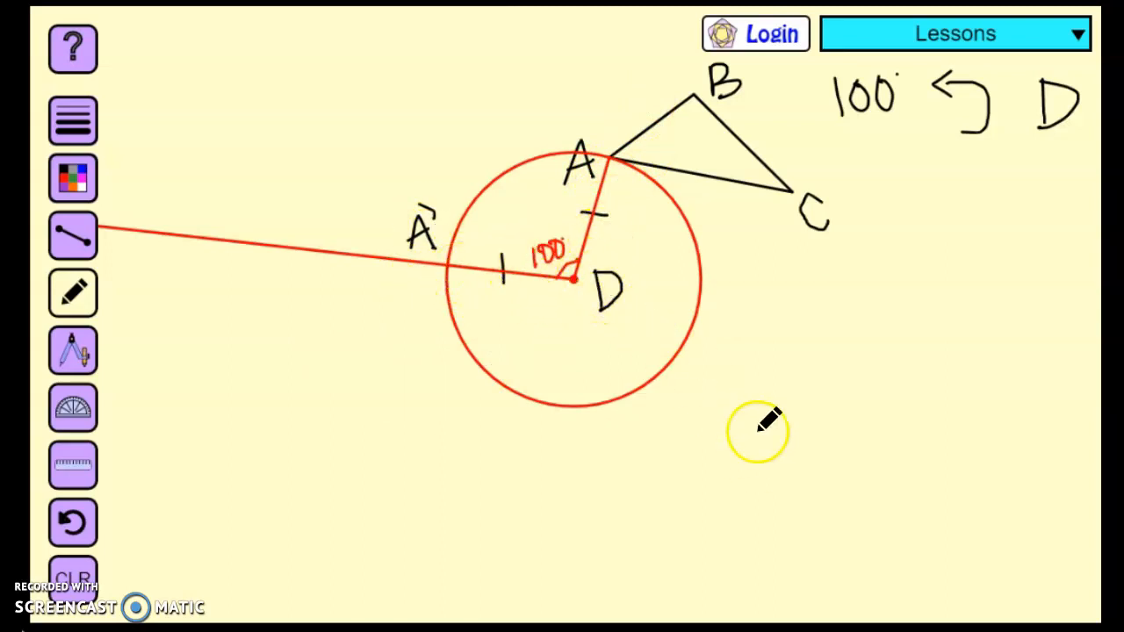
Draw a straight blue segment from point D to vertex B
click(73, 180)
click(80, 181)
click(74, 180)
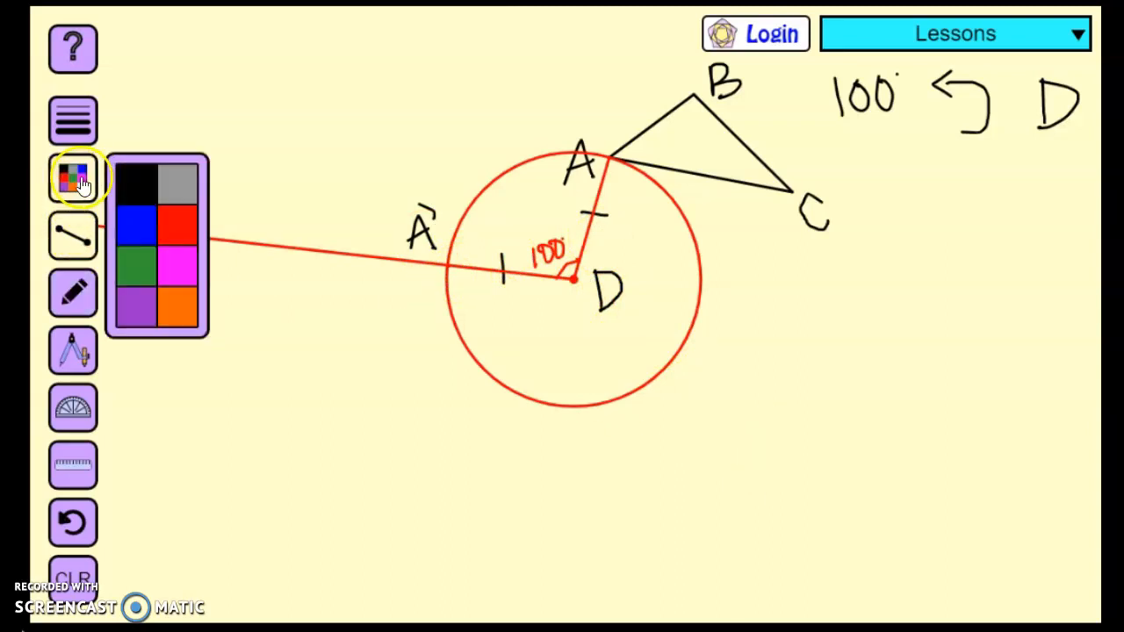
click(134, 220)
click(83, 338)
click(82, 337)
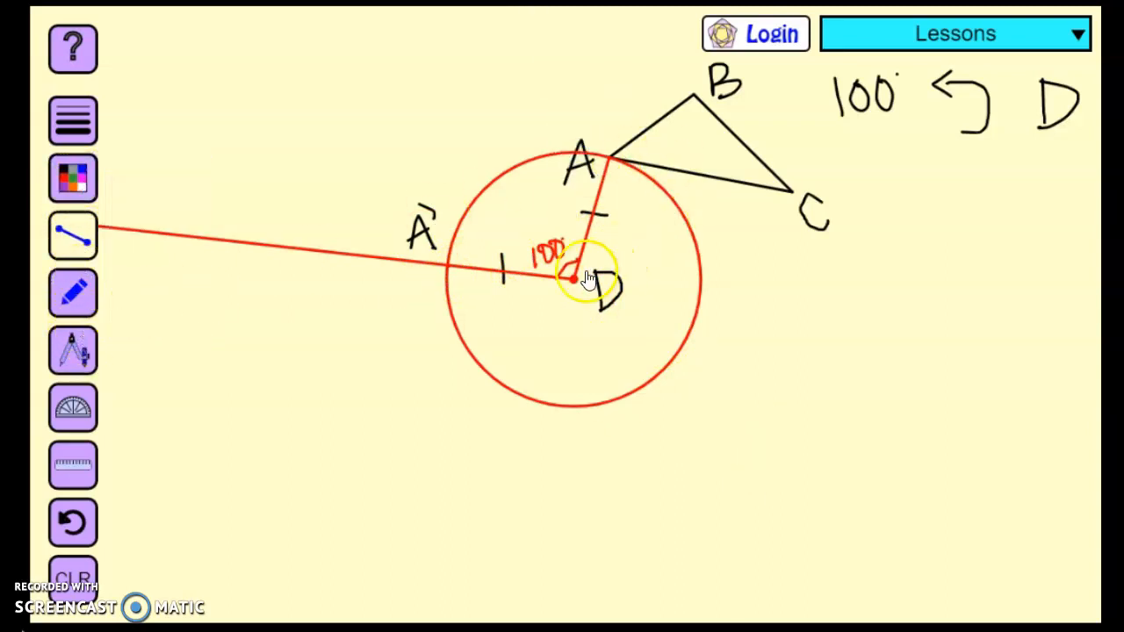
drag(654, 169, 694, 95)
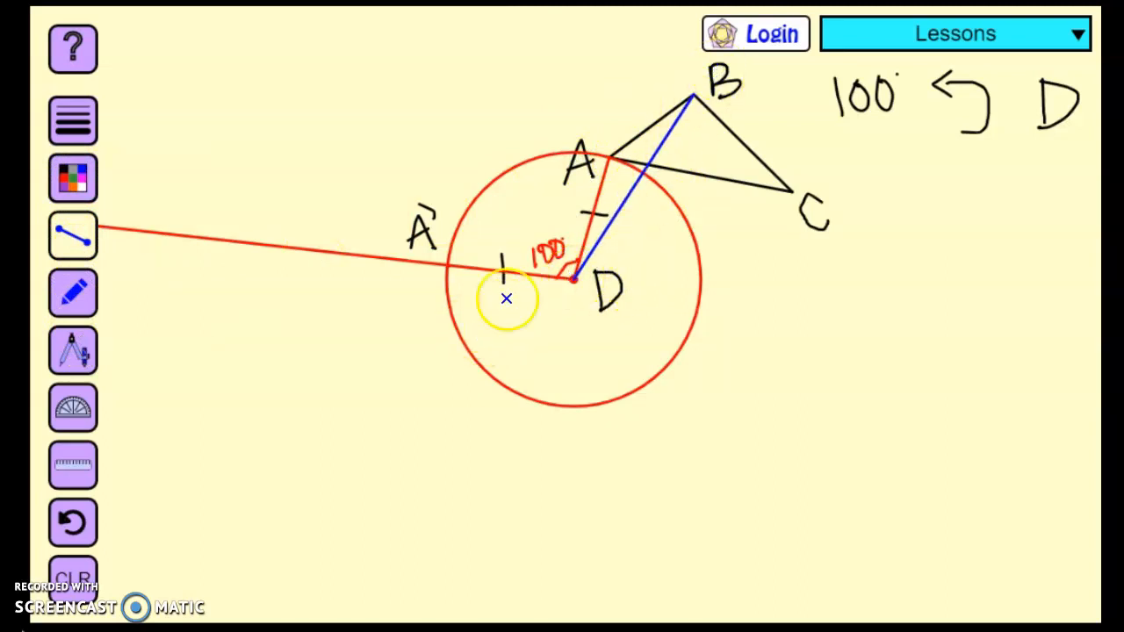
Align the protractor with DB and draw a blue ray from D at 100° counterclockwise from DB
click(73, 414)
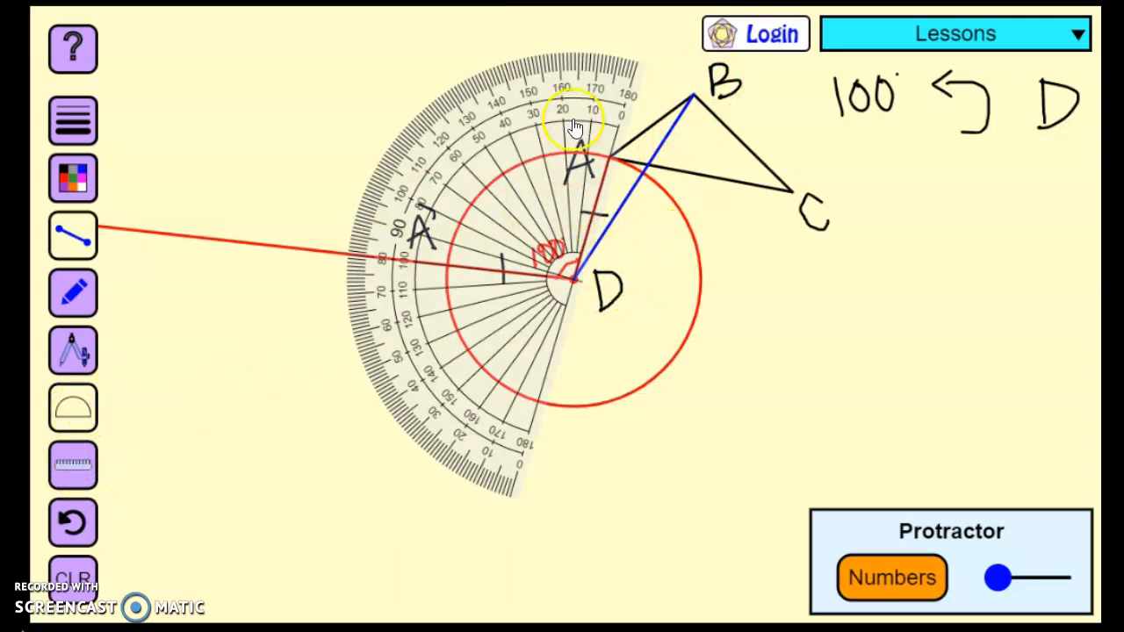
drag(617, 99, 668, 104)
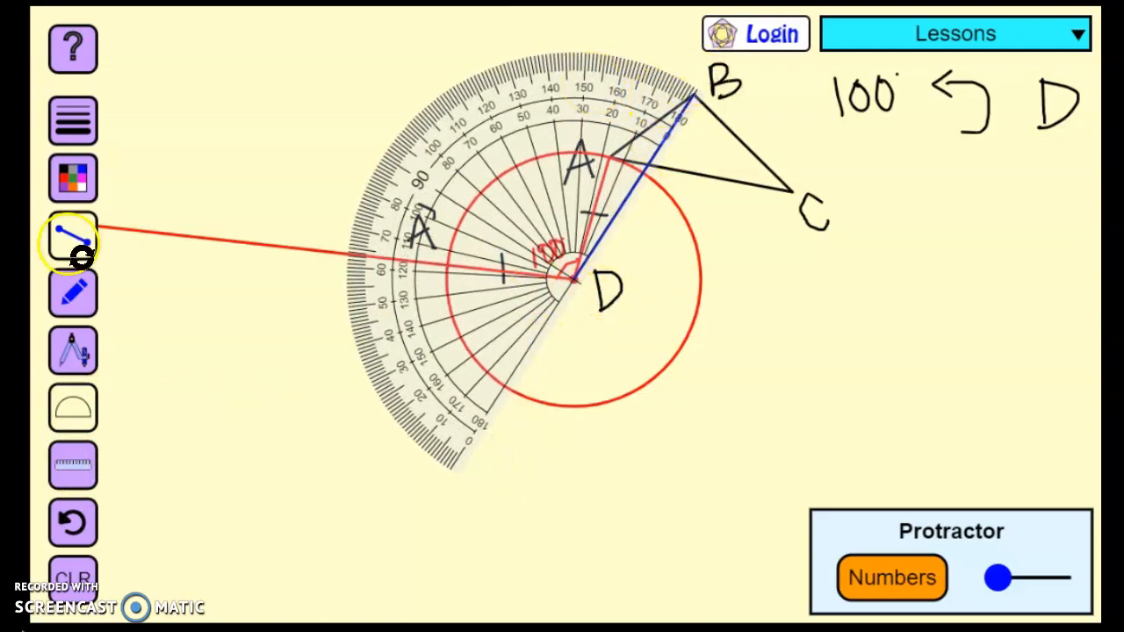
click(73, 236)
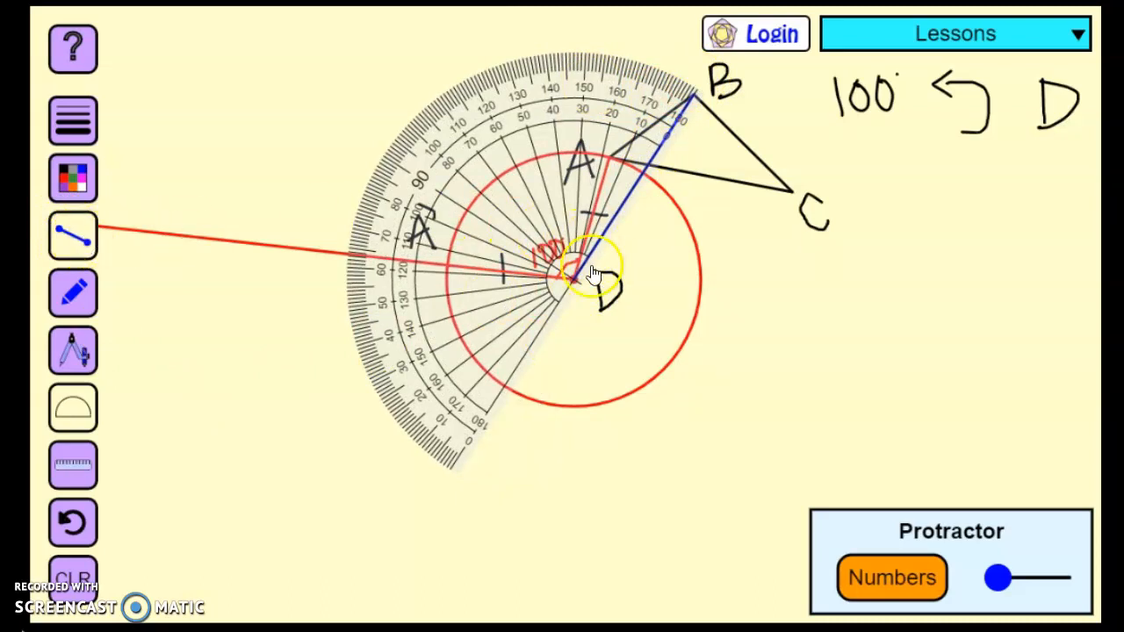
drag(423, 140, 230, 239)
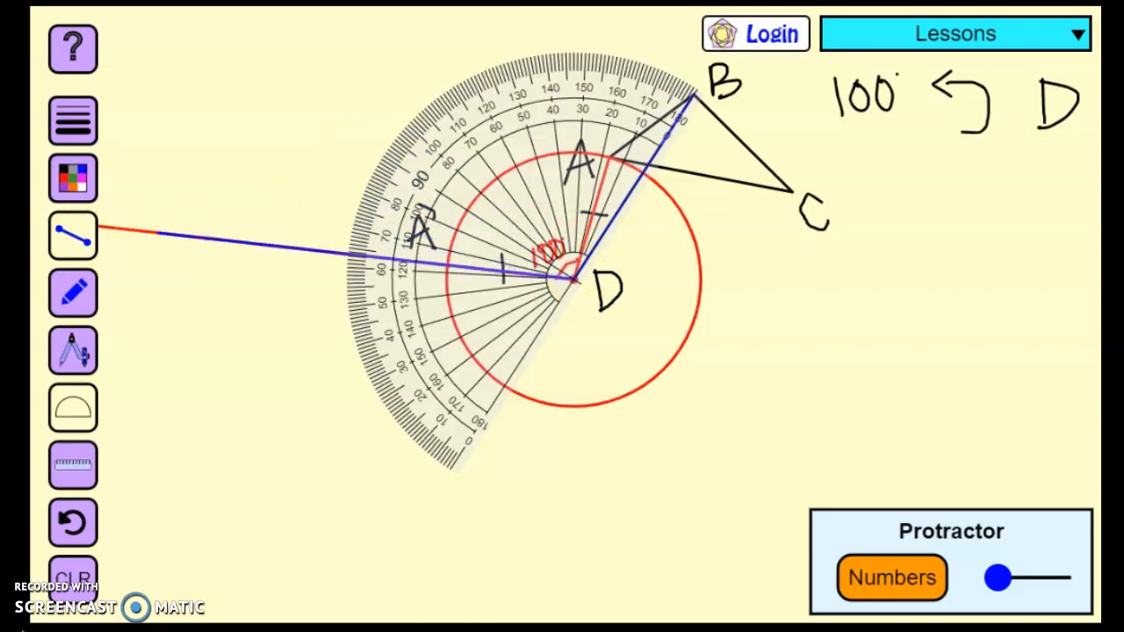
drag(155, 233, 120, 82)
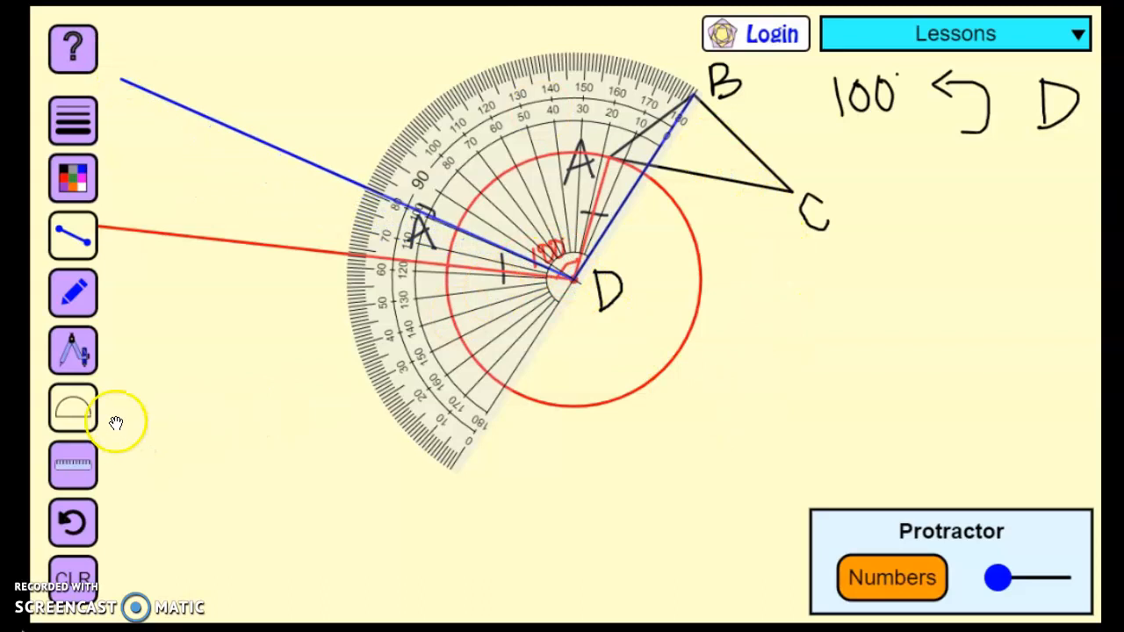
click(78, 409)
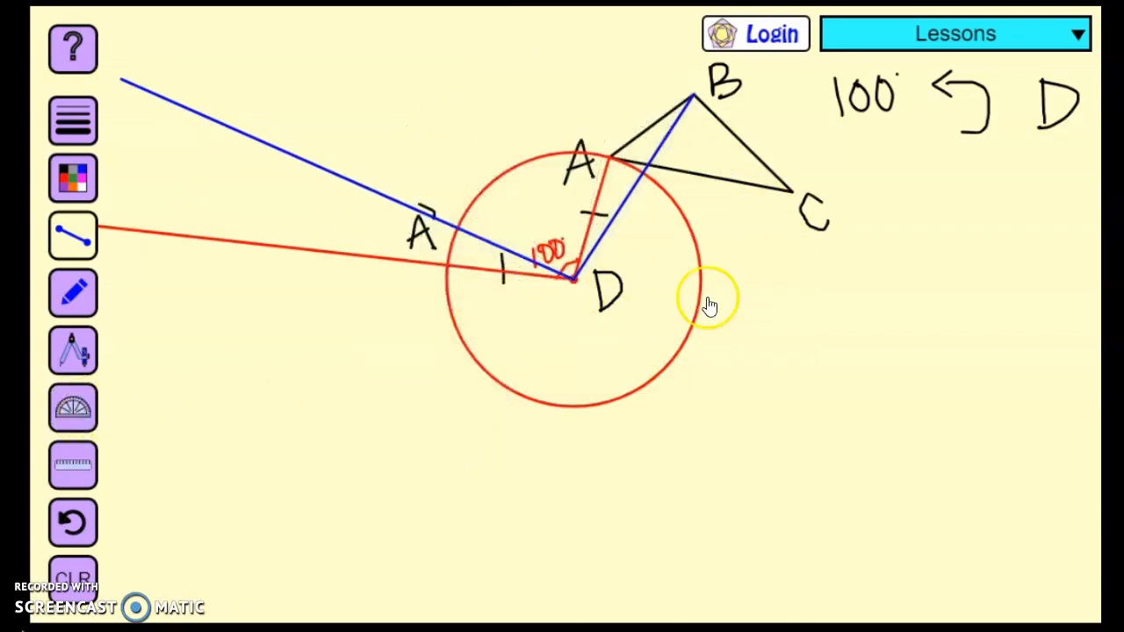
Draw a blue compass circle centred on D and passing through vertex B
click(81, 353)
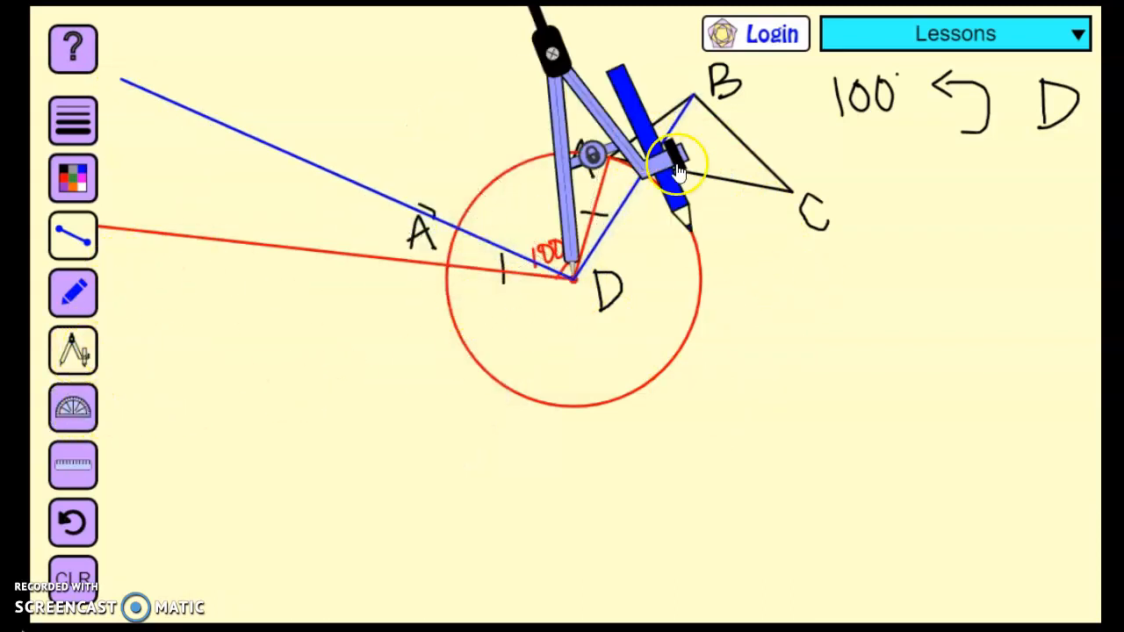
click(587, 156)
drag(685, 195, 688, 59)
click(551, 132)
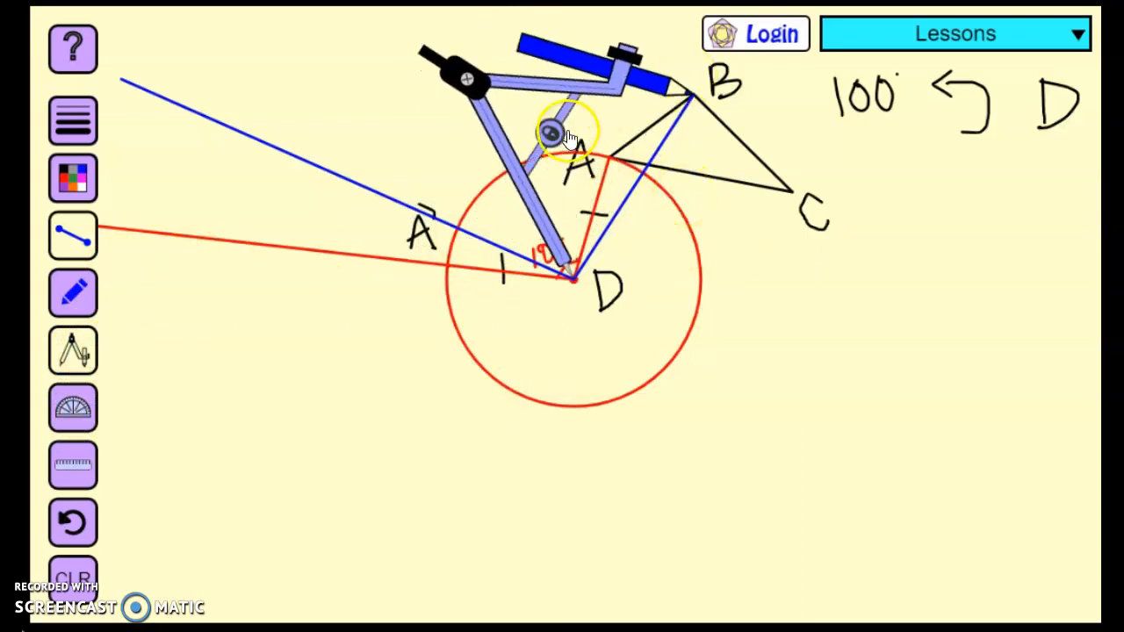
mouse_move(496, 94)
mouse_down()
mouse_move(494, 56)
mouse_move(803, 260)
mouse_move(442, 93)
mouse_move(596, 55)
mouse_up()
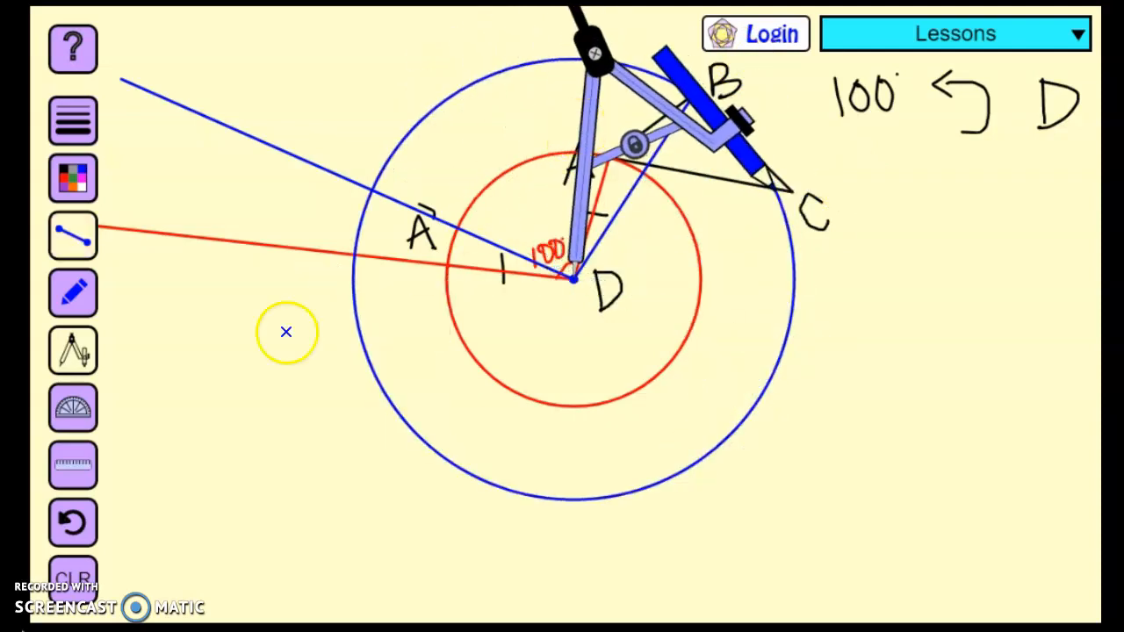
click(76, 351)
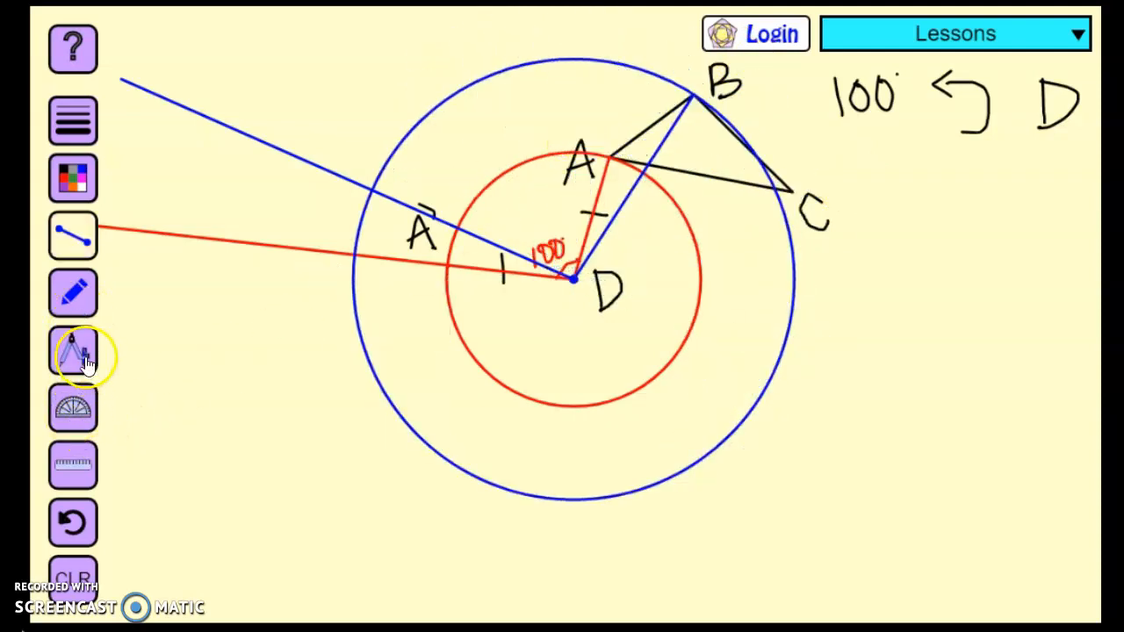
Label the blue circle's intersection with the blue ray B' in black and add matching double tick marks to DB and DB'
click(128, 194)
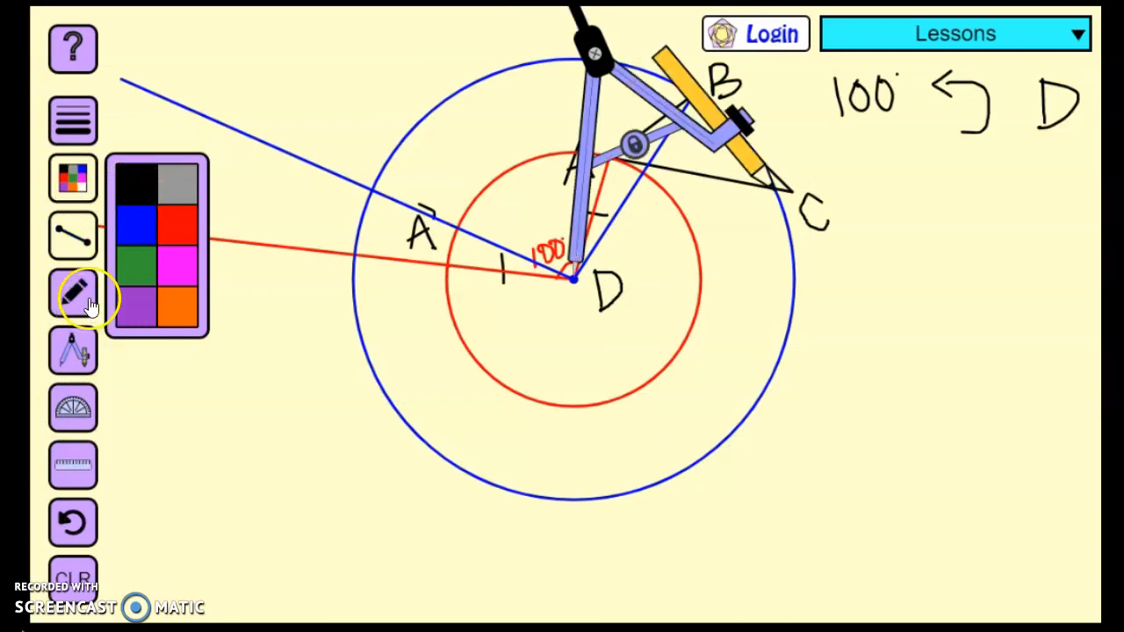
click(73, 358)
click(75, 350)
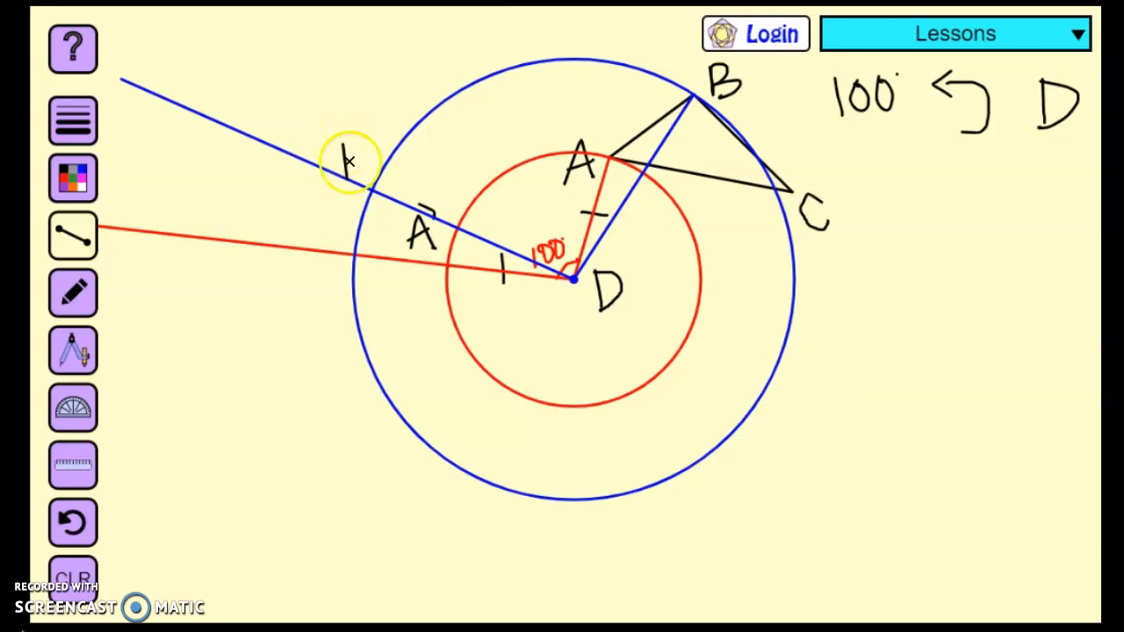
click(85, 293)
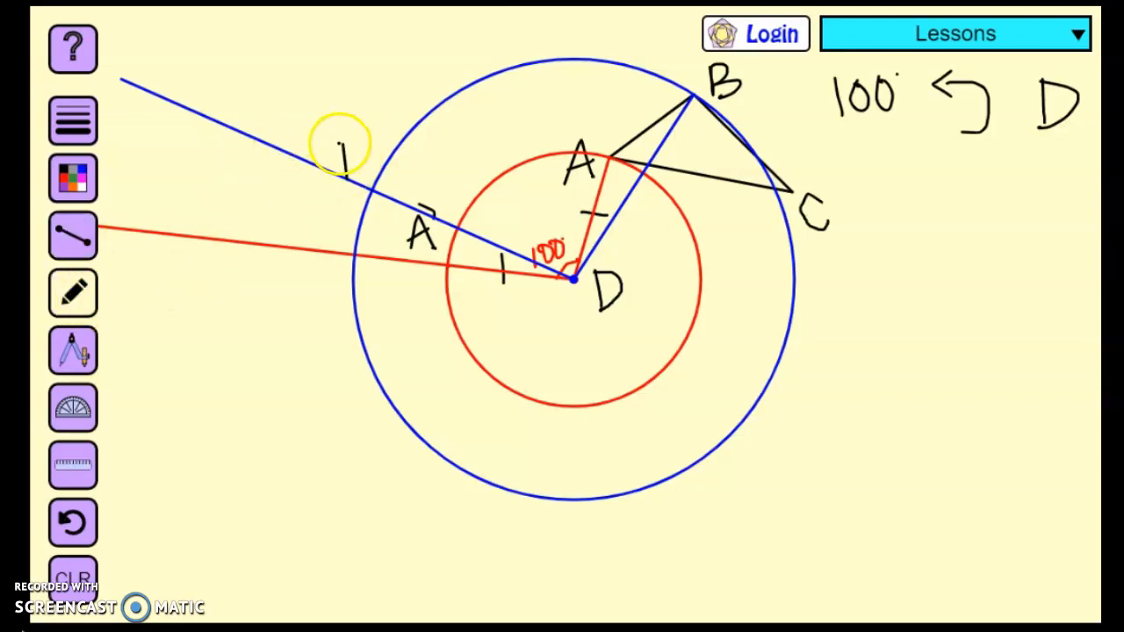
drag(369, 123, 373, 131)
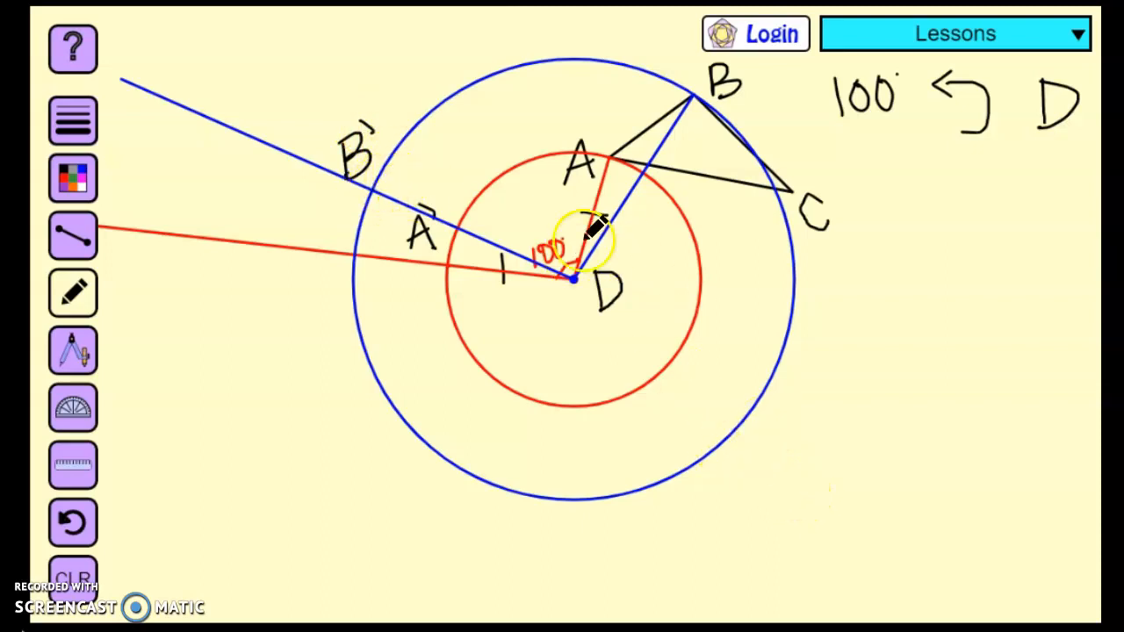
mouse_move(628, 186)
mouse_down()
mouse_move(624, 205)
mouse_move(634, 200)
mouse_up()
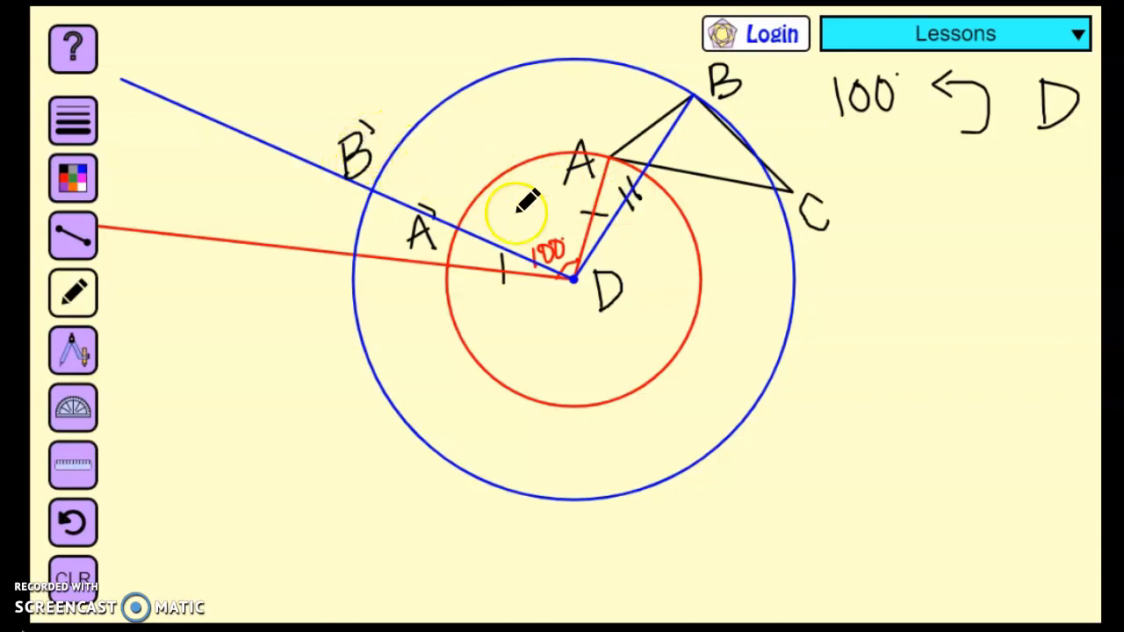
drag(472, 226, 467, 242)
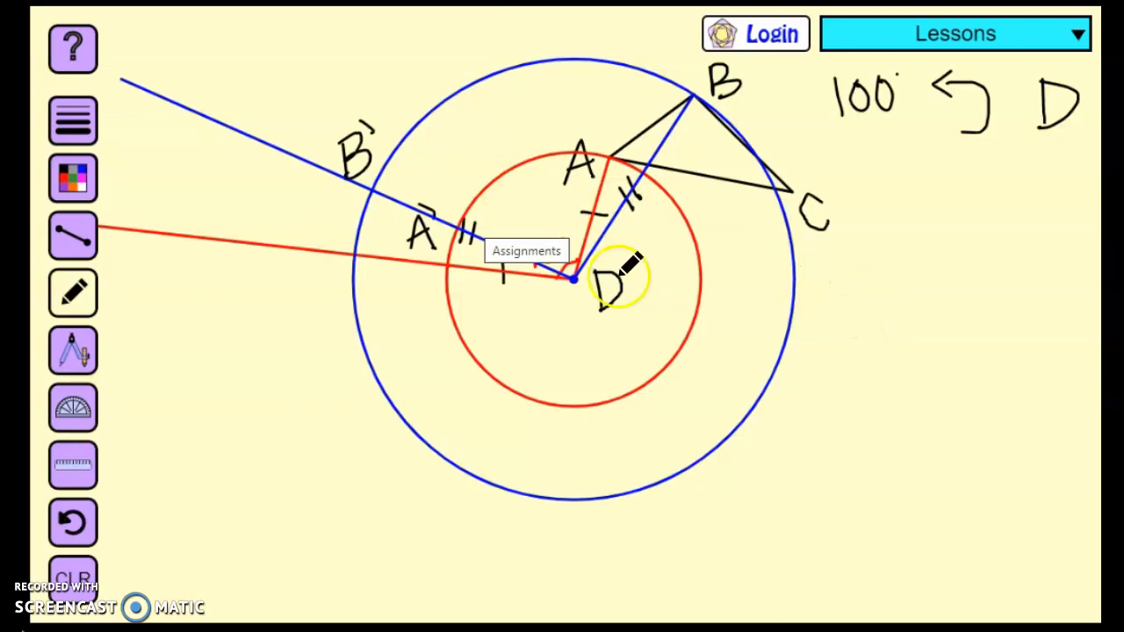
Draw a blue angle arc at D between DB and DB' and label it 100°
click(73, 178)
click(138, 223)
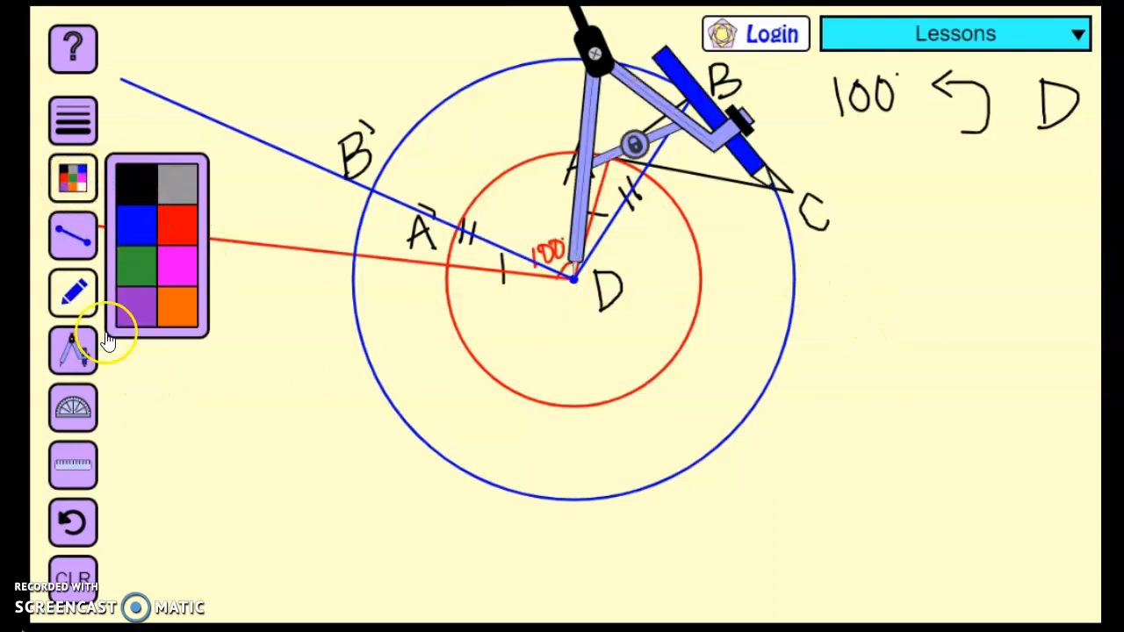
click(76, 346)
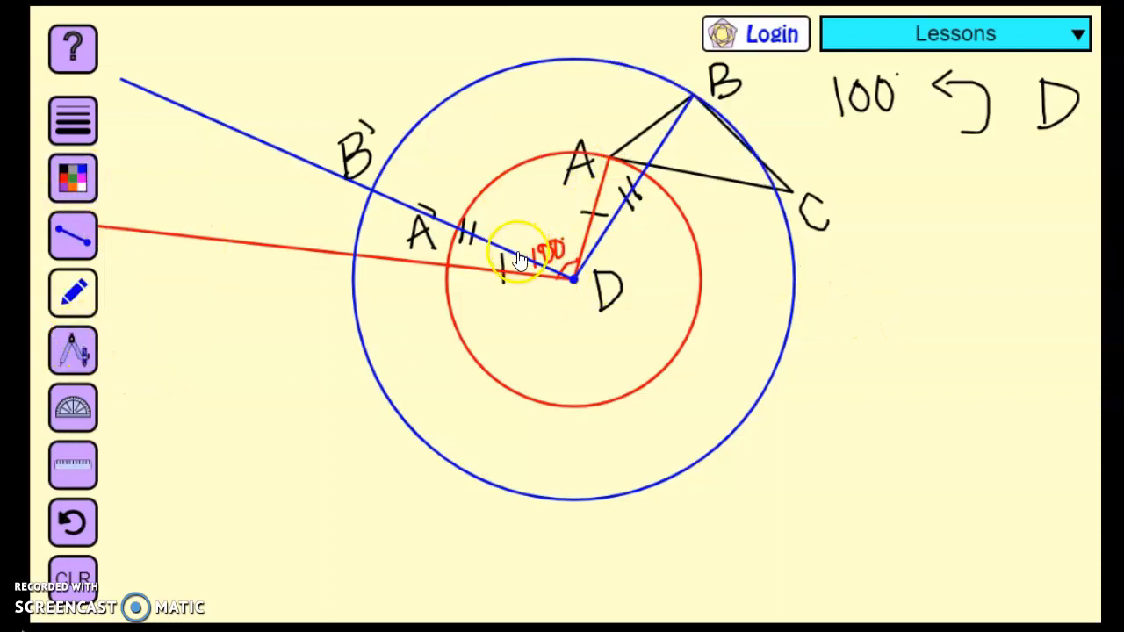
drag(541, 200, 541, 202)
drag(551, 201, 562, 201)
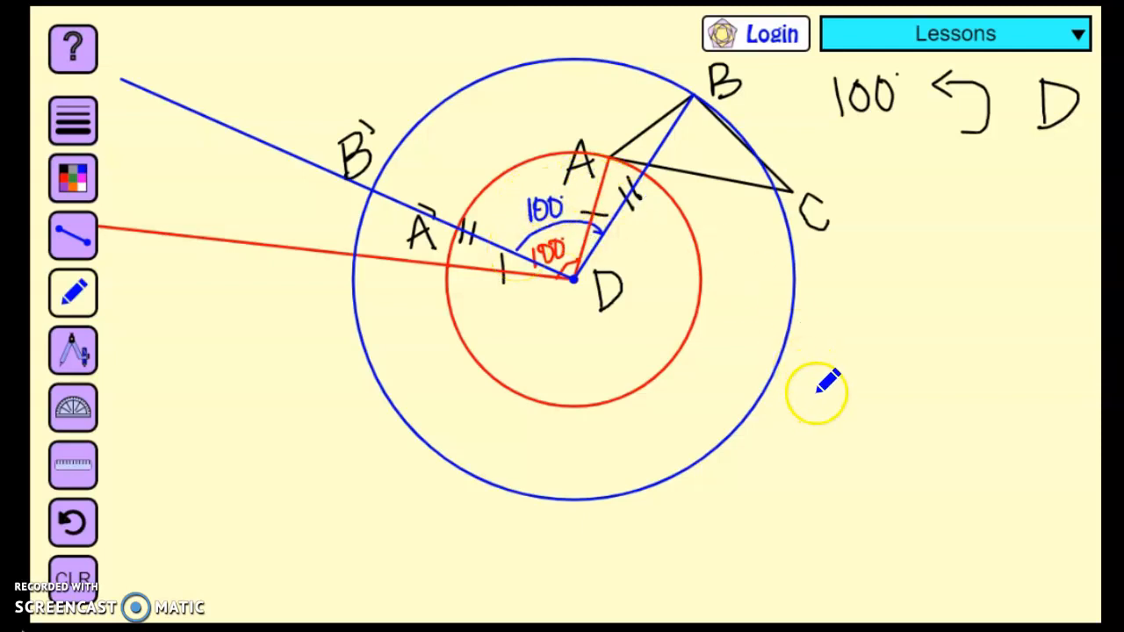
Draw a straight green segment from point D to vertex C
click(73, 178)
click(139, 264)
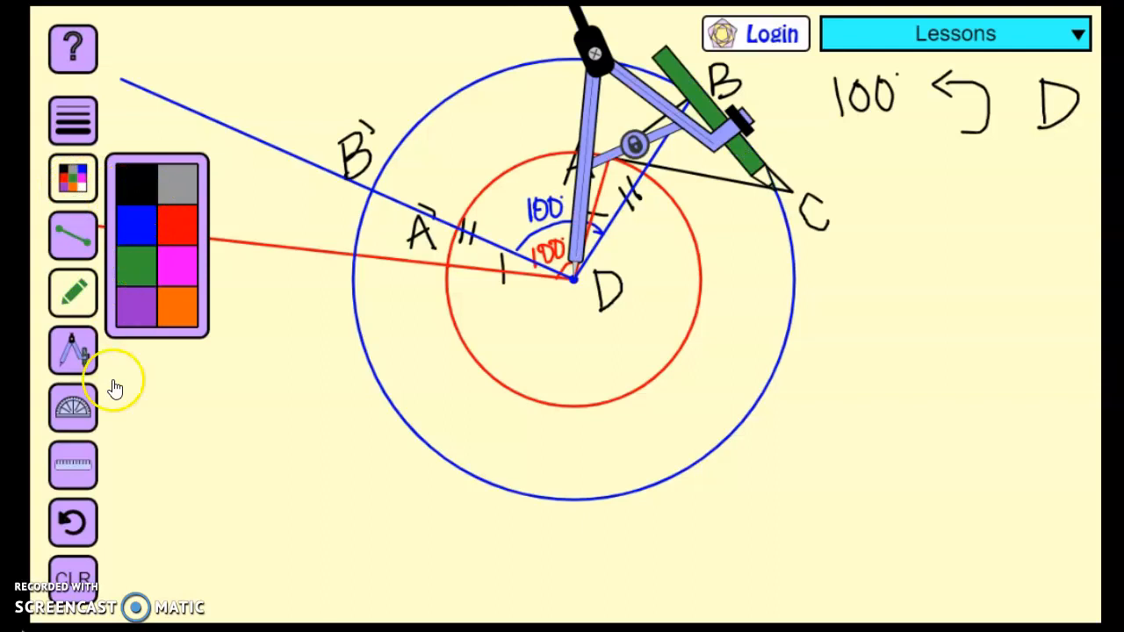
click(73, 407)
click(75, 369)
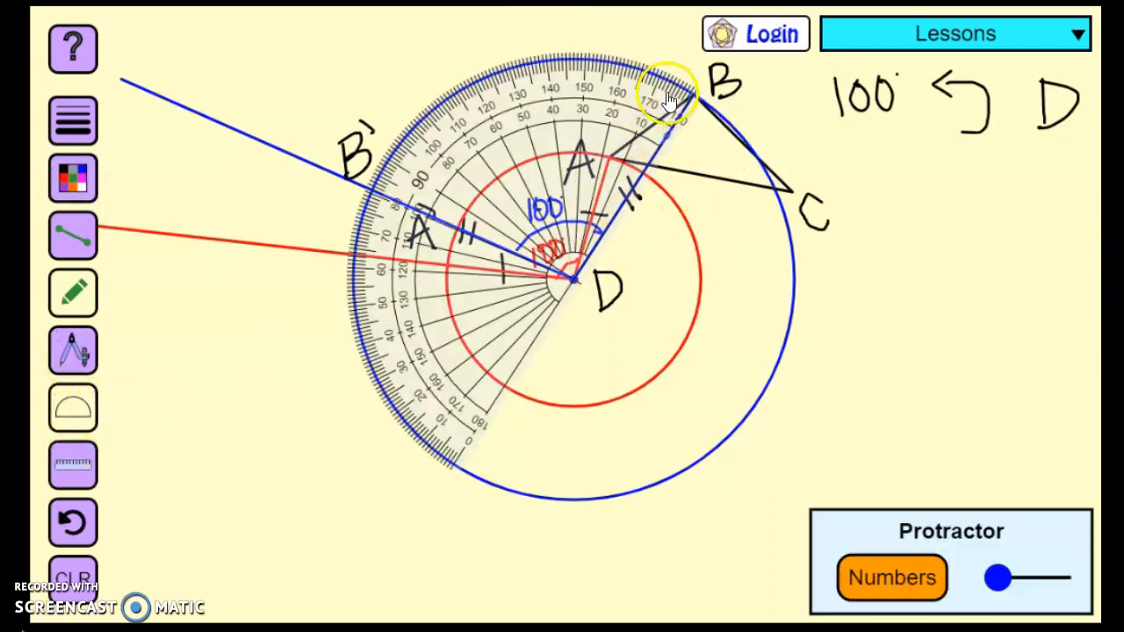
click(73, 236)
click(597, 279)
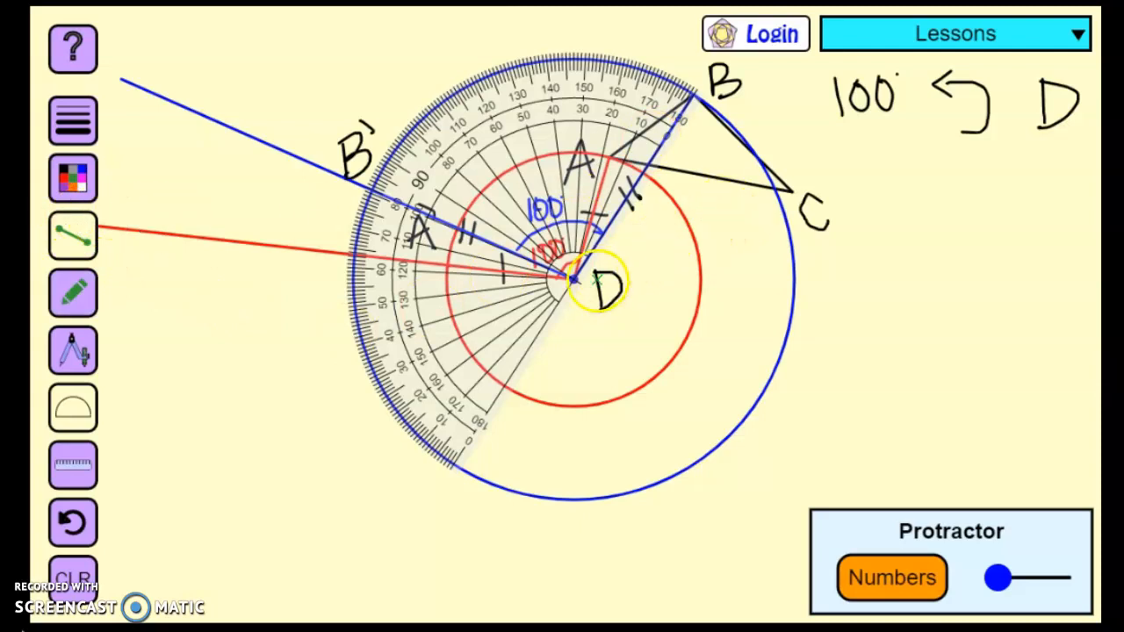
drag(773, 189, 790, 191)
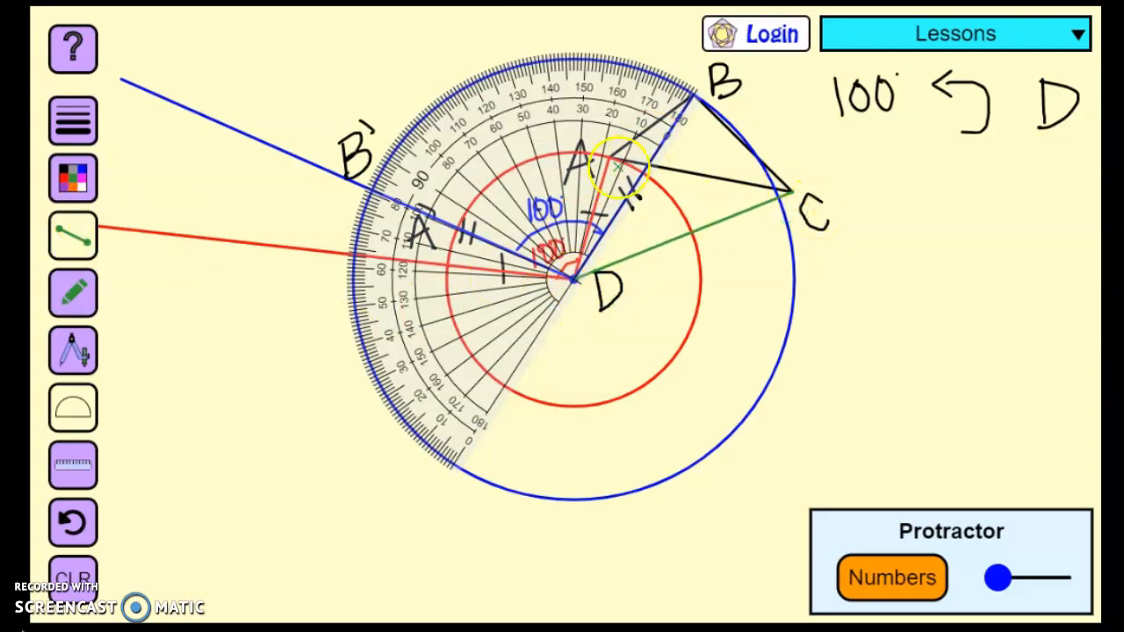
Align the protractor with DC and draw a green ray from D at 100° counterclockwise from DC
click(88, 420)
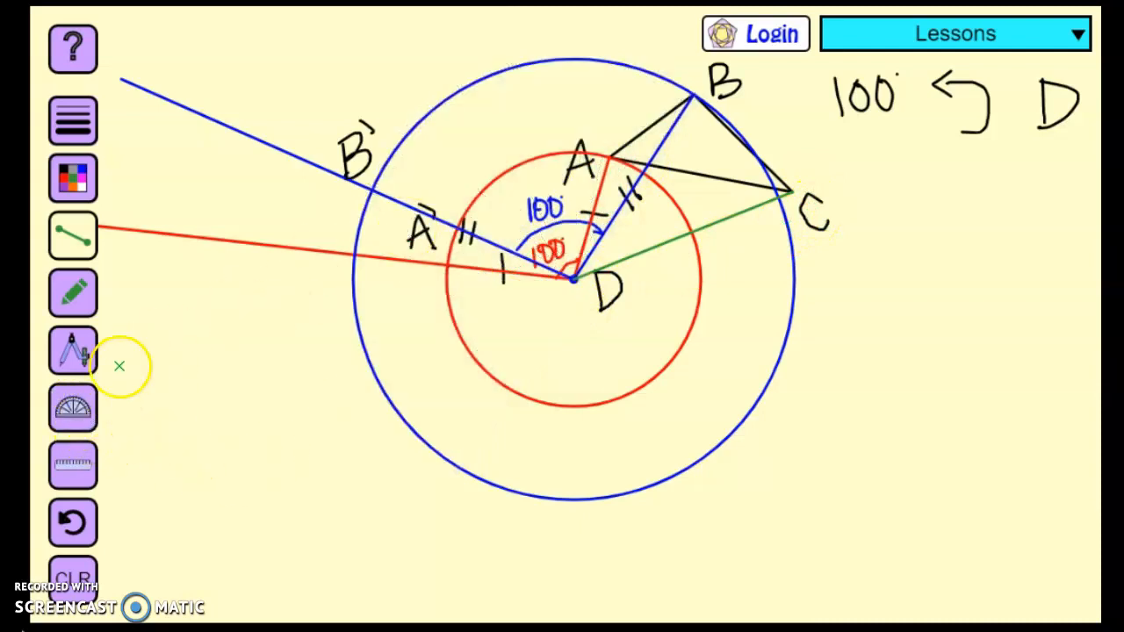
click(96, 397)
drag(620, 93, 730, 143)
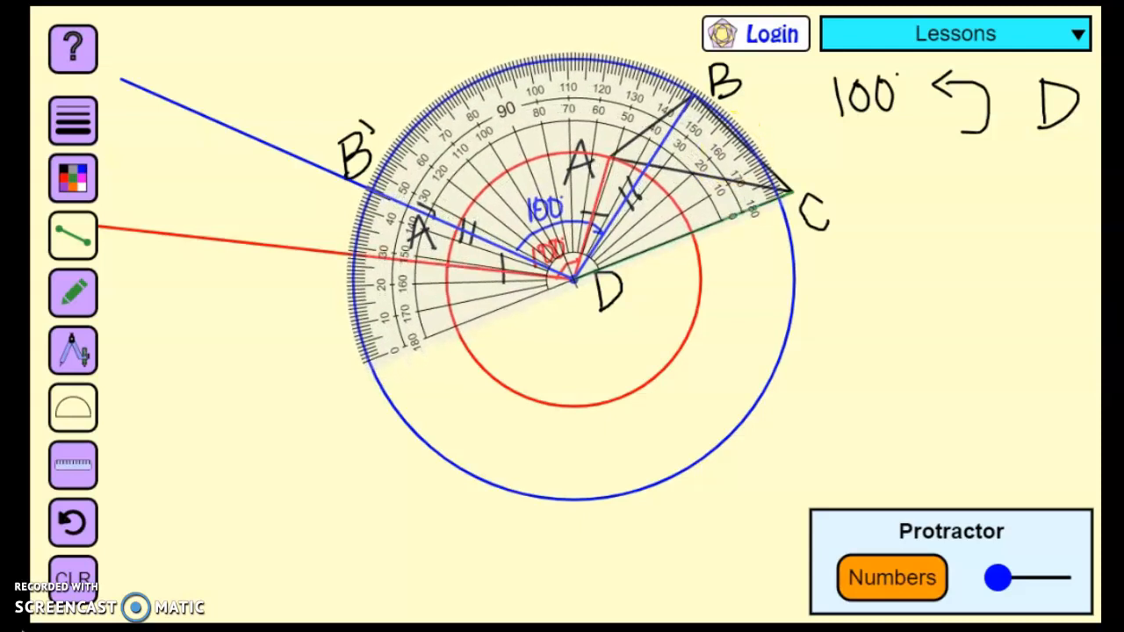
click(77, 237)
click(623, 288)
mouse_move(577, 282)
mouse_down()
mouse_move(543, 247)
mouse_move(575, 283)
mouse_move(580, 262)
mouse_move(578, 289)
mouse_up()
click(77, 235)
drag(474, 156, 590, 272)
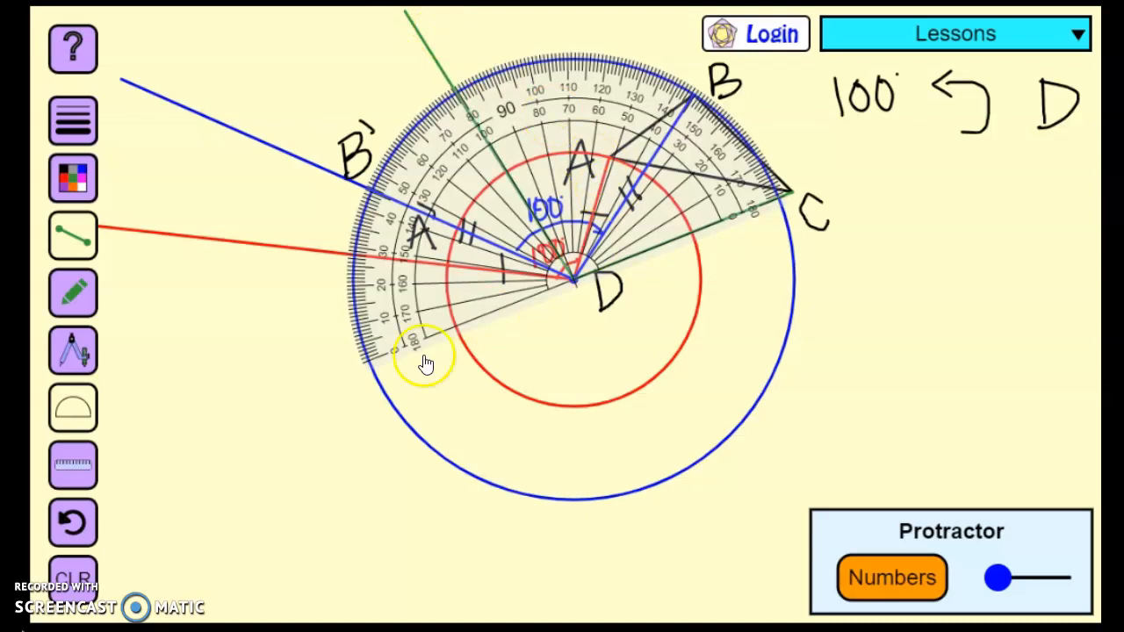
click(72, 402)
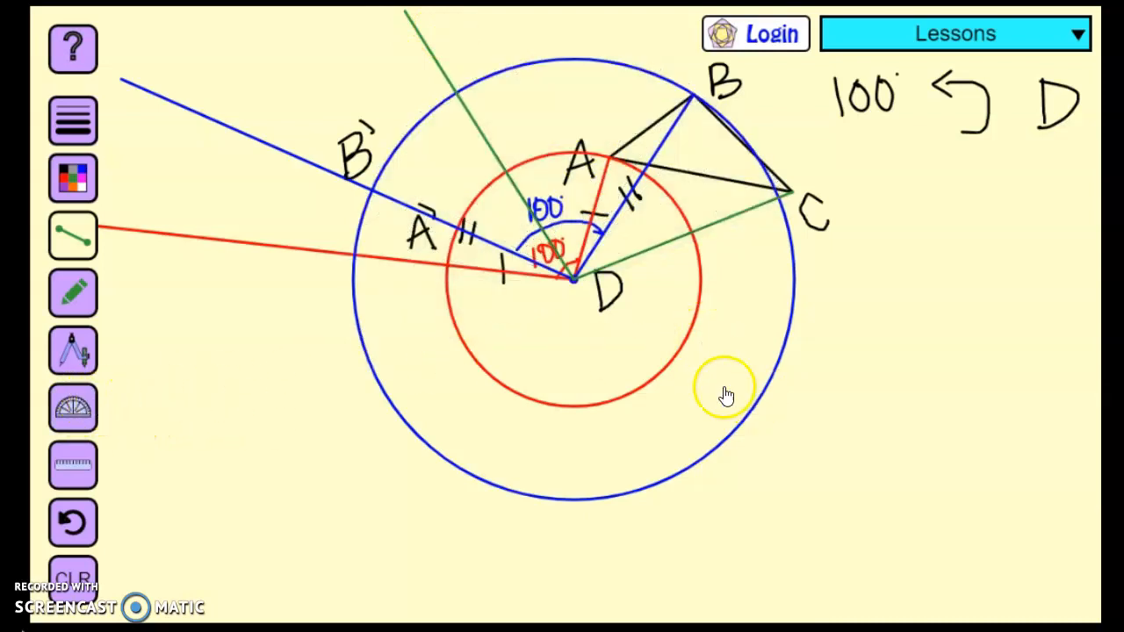
Draw a green compass circle centred on D and passing through vertex C
click(72, 351)
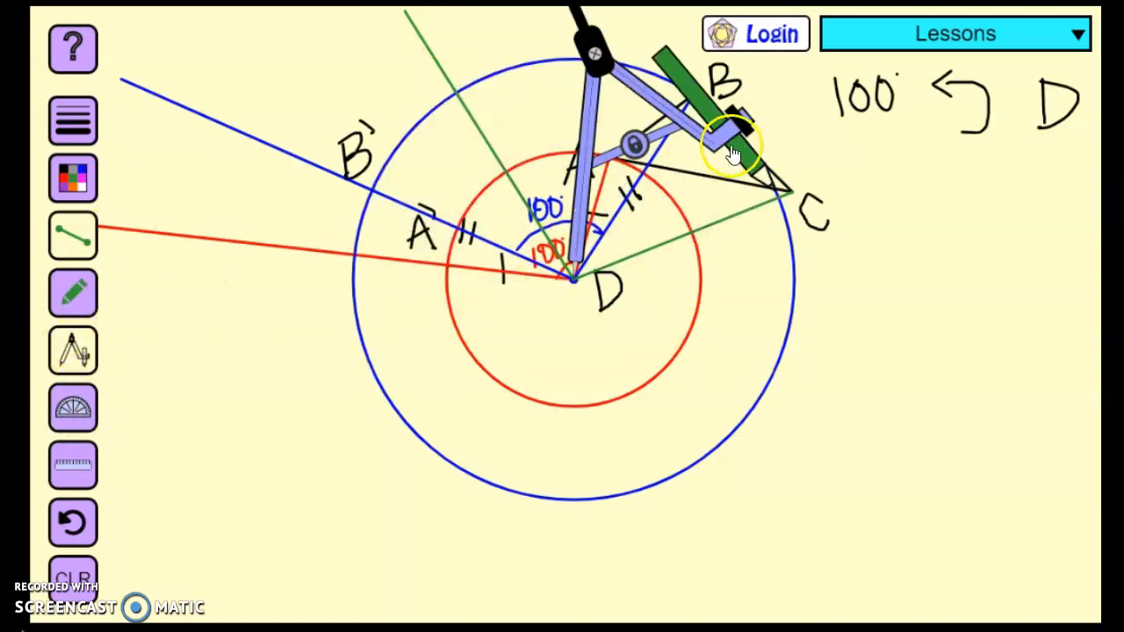
click(634, 145)
drag(735, 155, 747, 156)
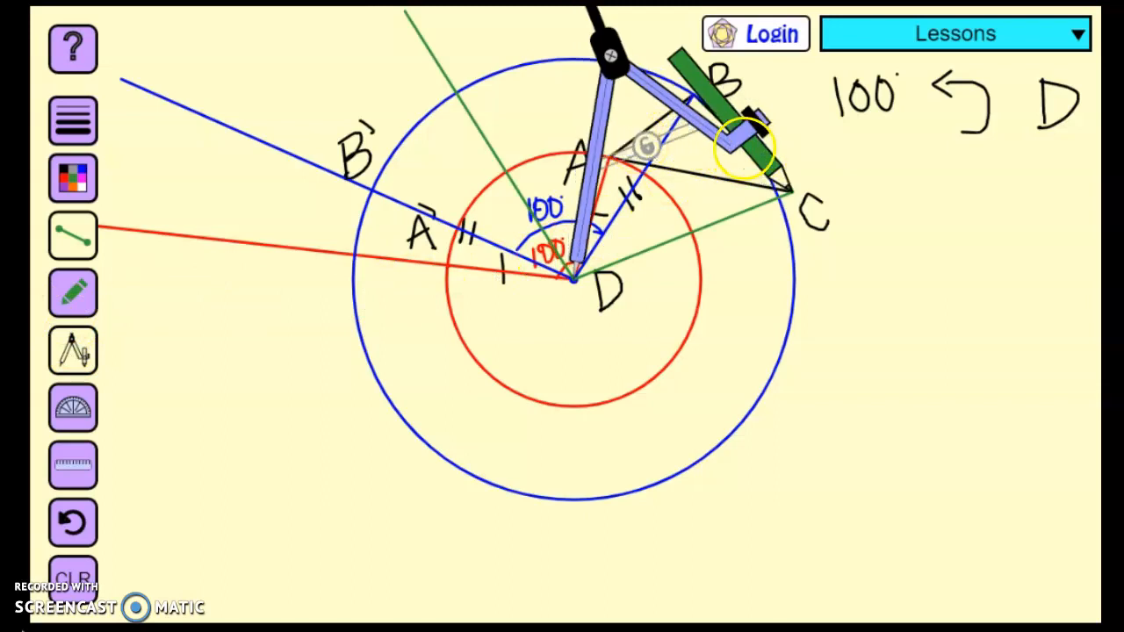
click(645, 145)
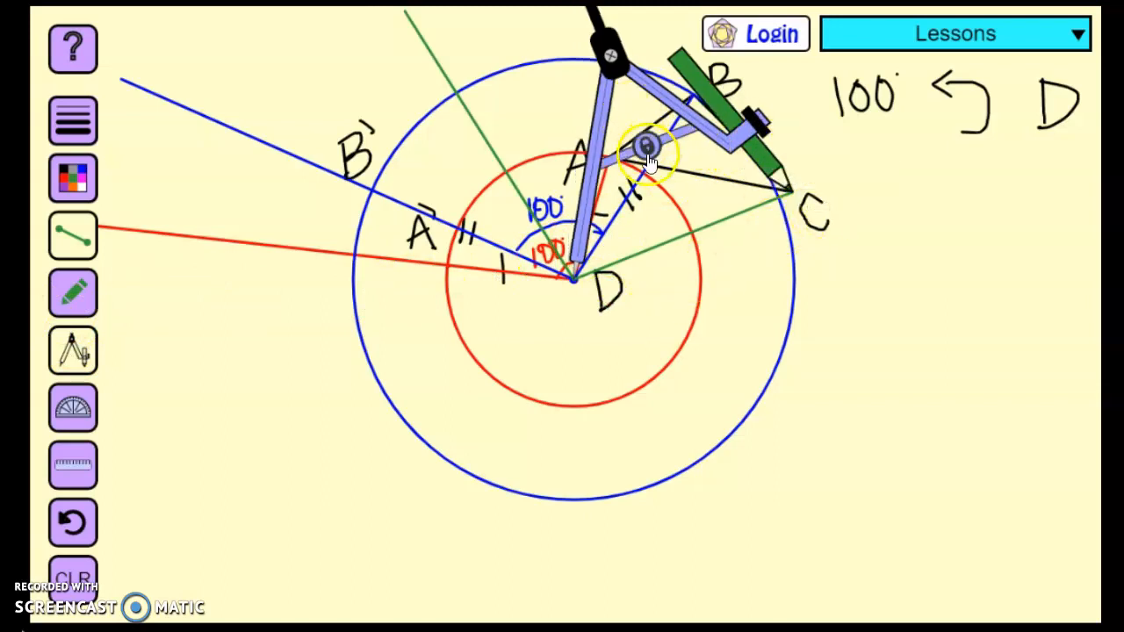
mouse_move(604, 55)
mouse_down()
mouse_move(602, 37)
mouse_move(702, 88)
mouse_move(731, 242)
mouse_up()
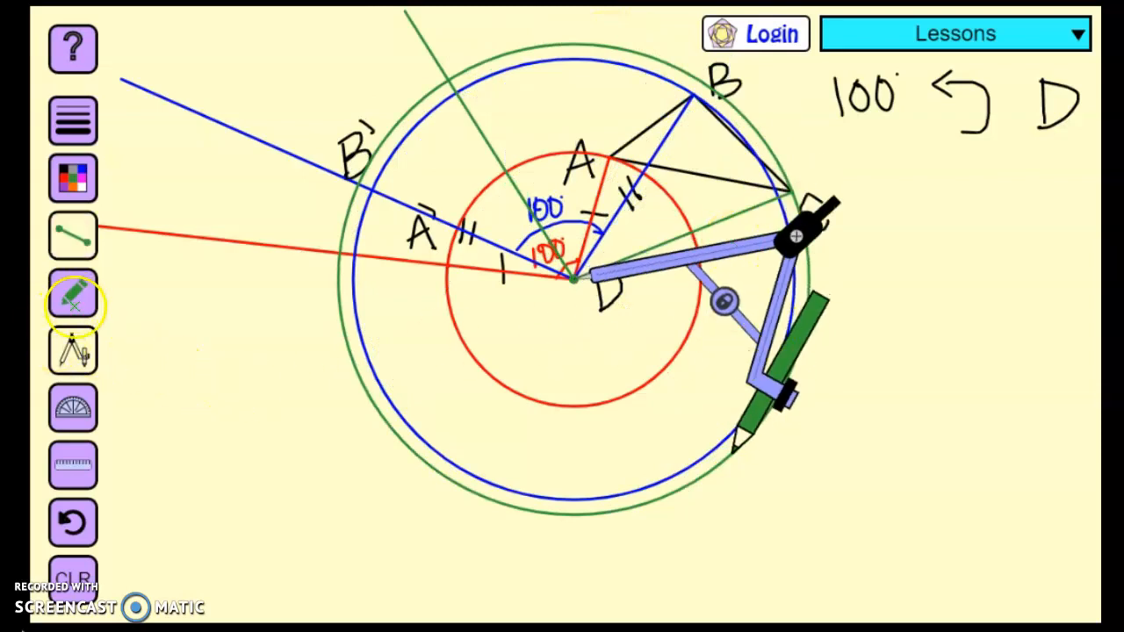
click(85, 353)
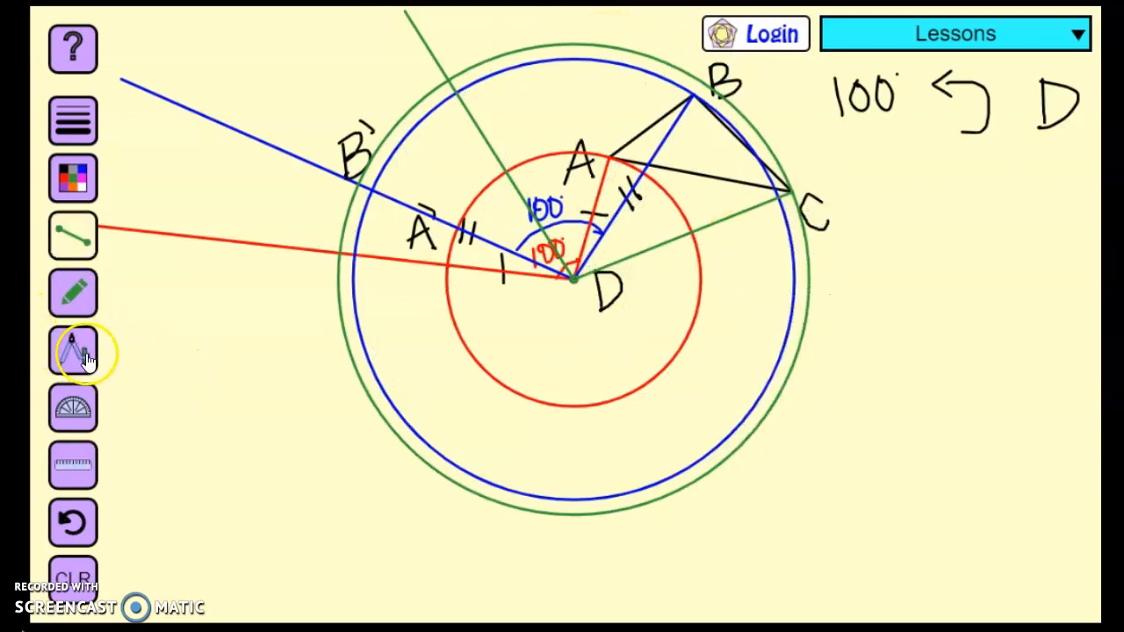
Label the green circle's intersection with the green ray C' in black
click(74, 180)
click(78, 347)
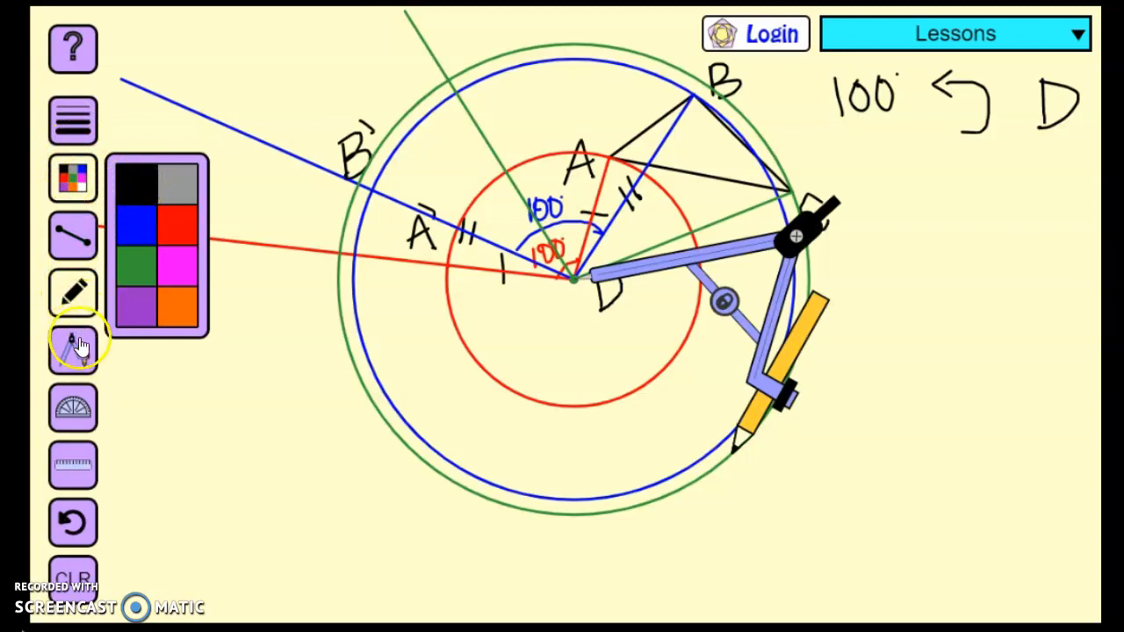
click(78, 347)
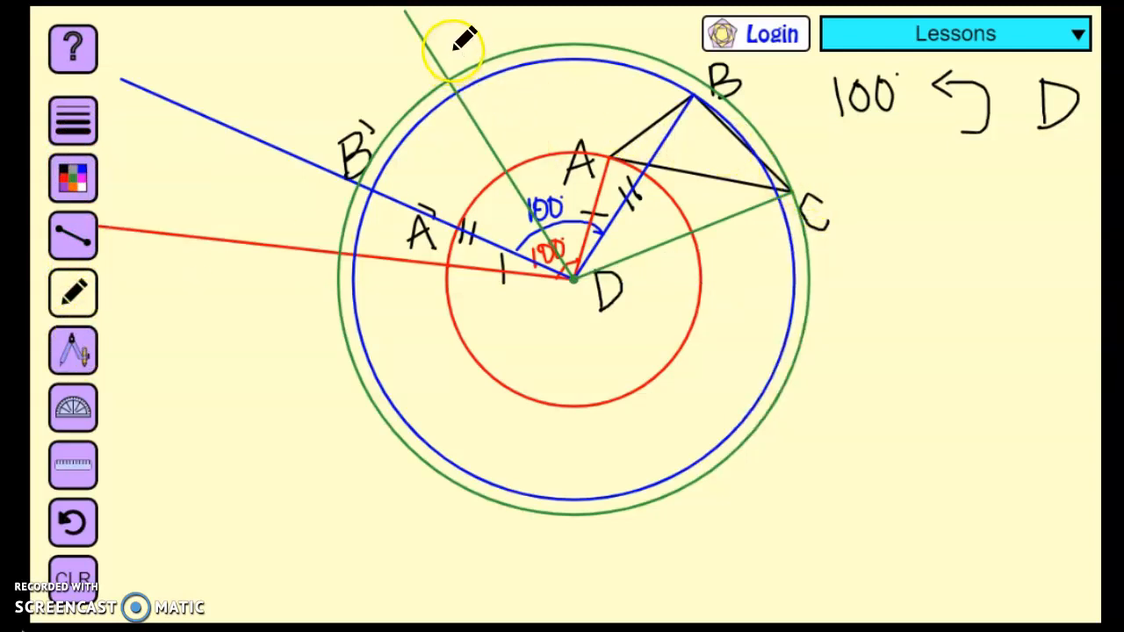
drag(454, 44, 458, 37)
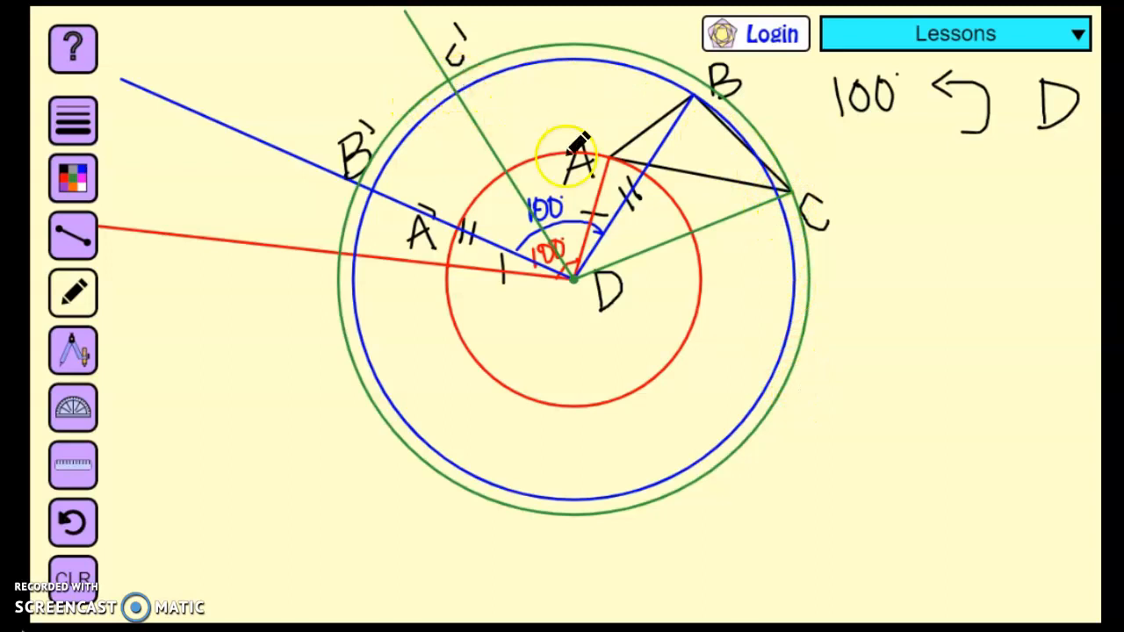
Draw a green angle arc labelled 100° between DC and DC' and add matching triple tick marks to both segments
click(86, 178)
click(138, 261)
click(76, 353)
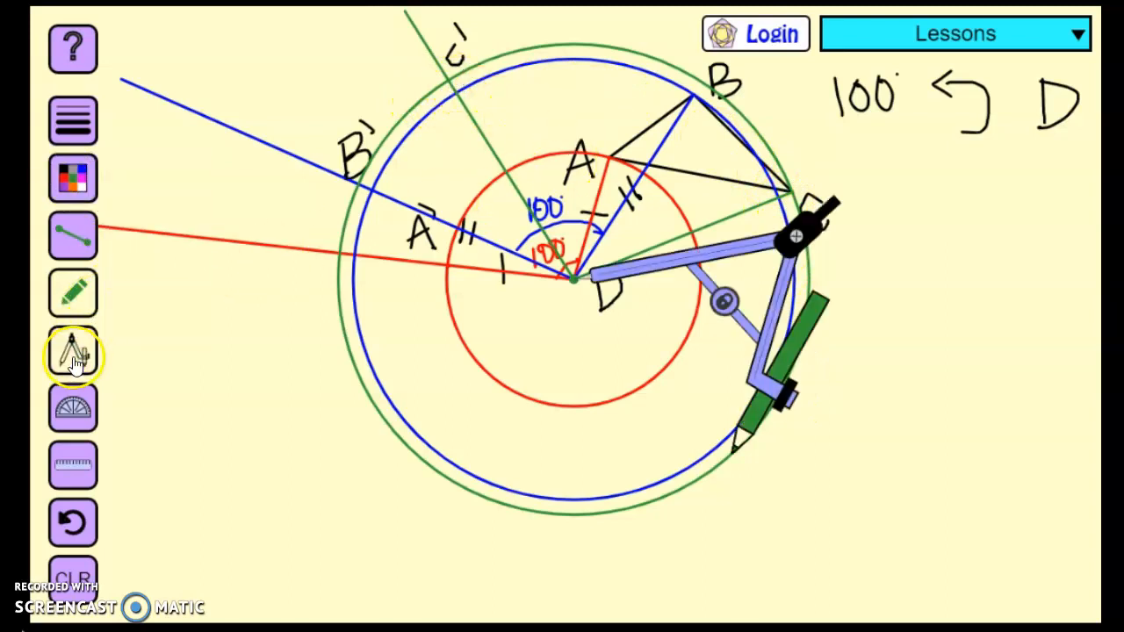
click(76, 353)
drag(547, 241, 609, 264)
mouse_move(617, 222)
mouse_down()
mouse_move(618, 244)
mouse_move(629, 222)
mouse_move(643, 221)
mouse_up()
click(651, 222)
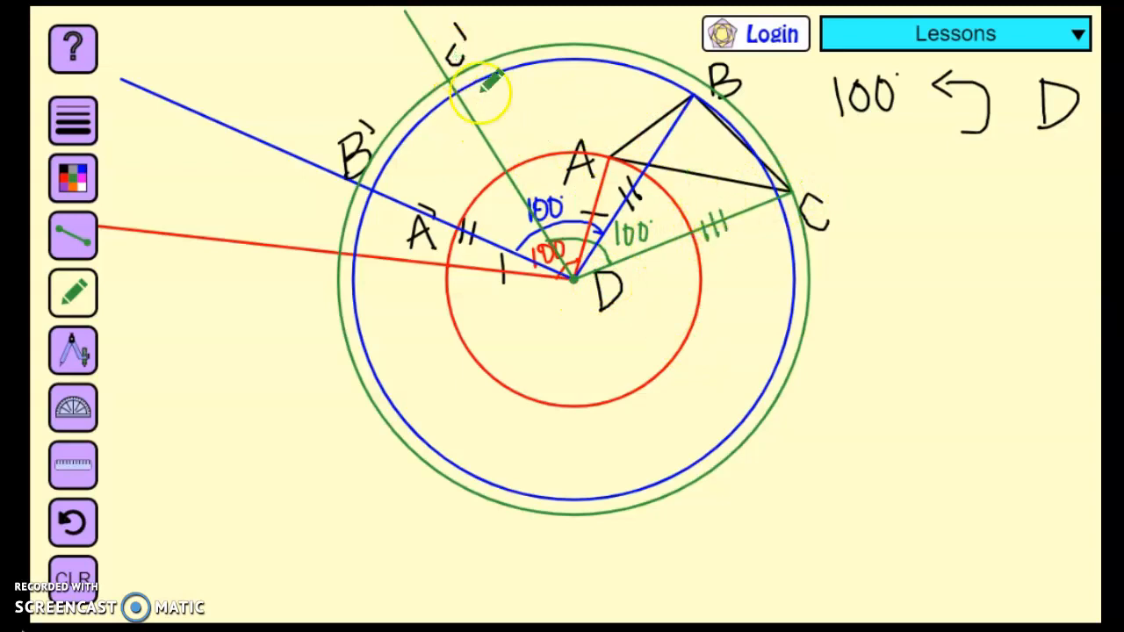
drag(485, 147, 506, 136)
drag(483, 156, 507, 145)
drag(481, 165, 510, 153)
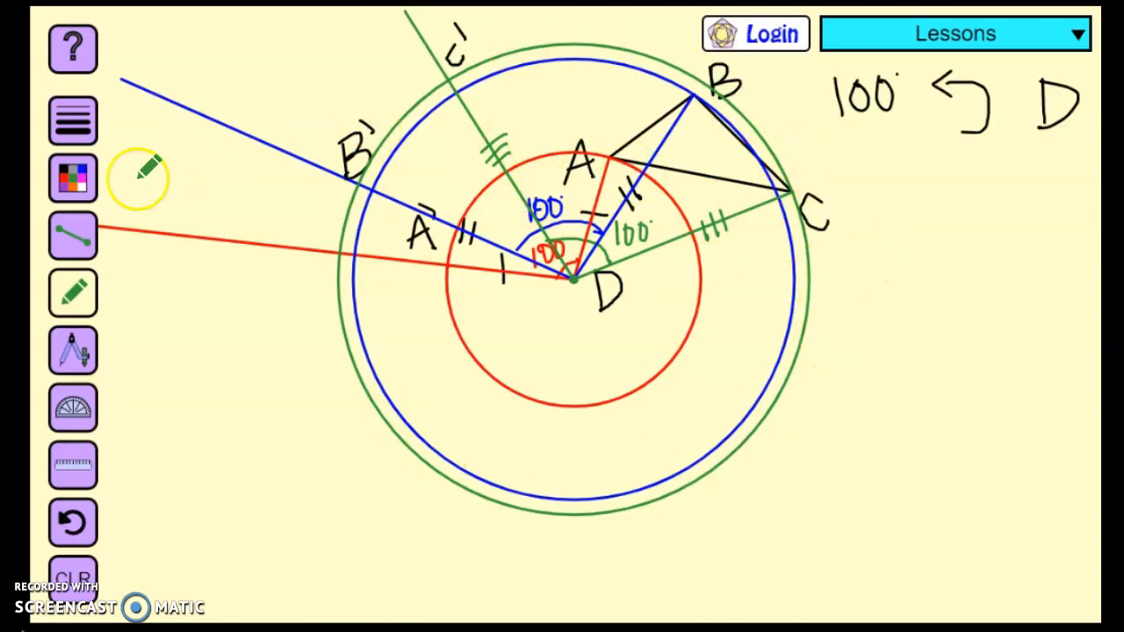
Connect A', B' and C' with straight black segments to form the rotated triangle
click(73, 186)
click(137, 183)
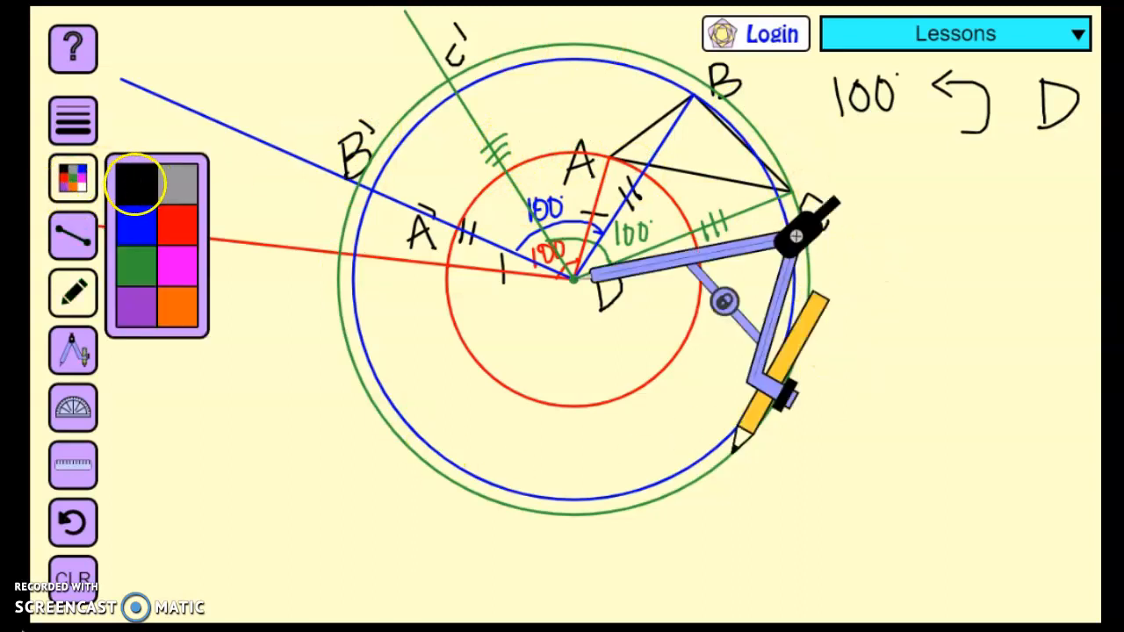
click(74, 248)
click(73, 351)
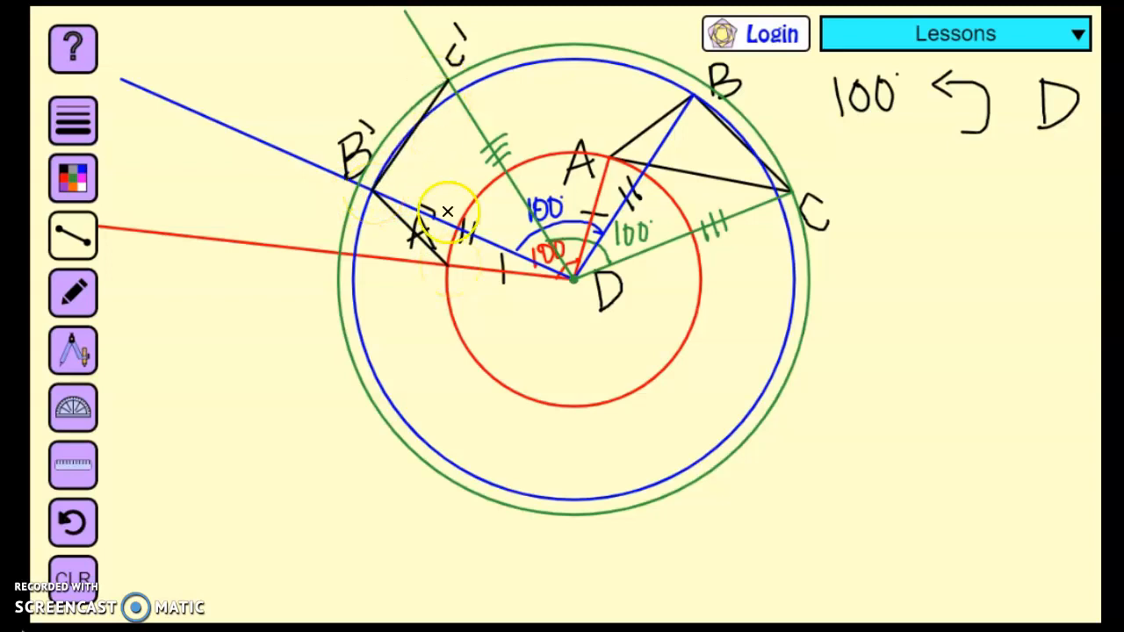
drag(448, 265, 456, 93)
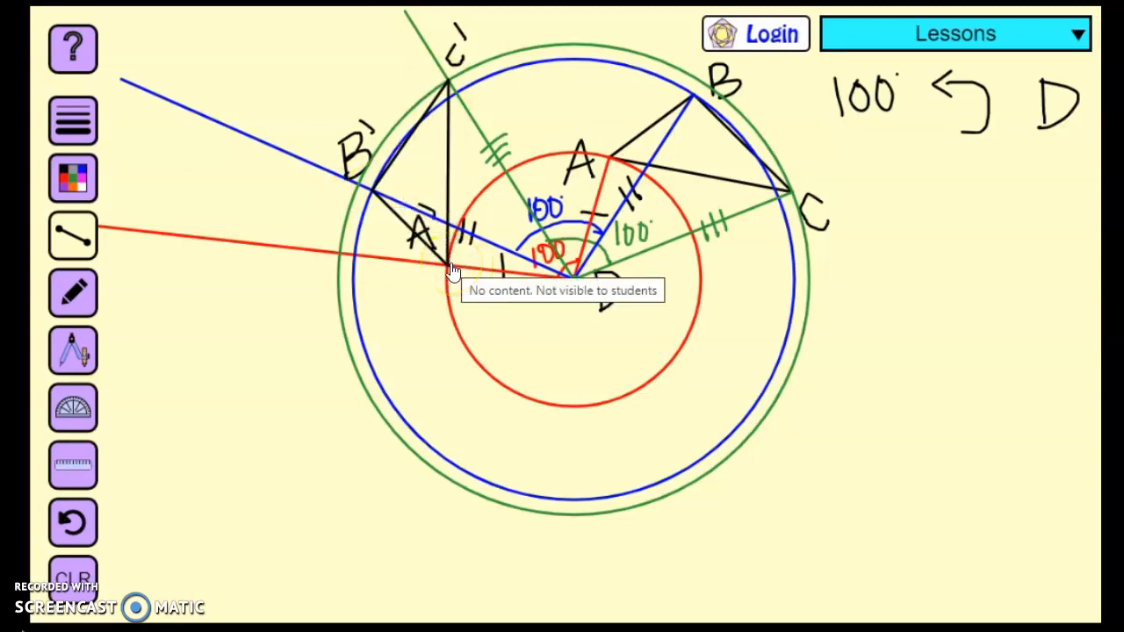